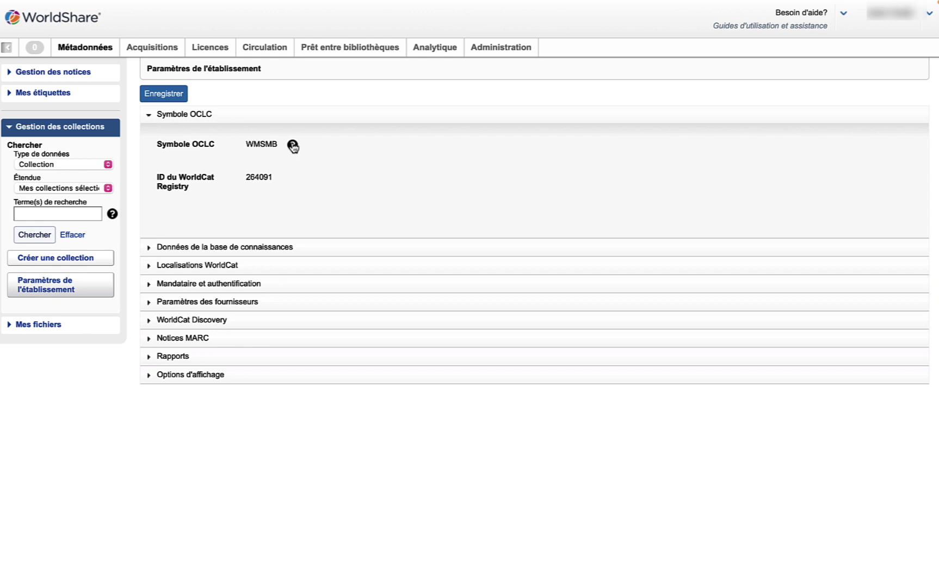
- Show the help note beside OCLC symbol WMSMB, registry ID 264091
mouse_move(293, 147)
- Expand the Notices MARC section and bring up the Personnaliser les notices settings
left_click(151, 341)
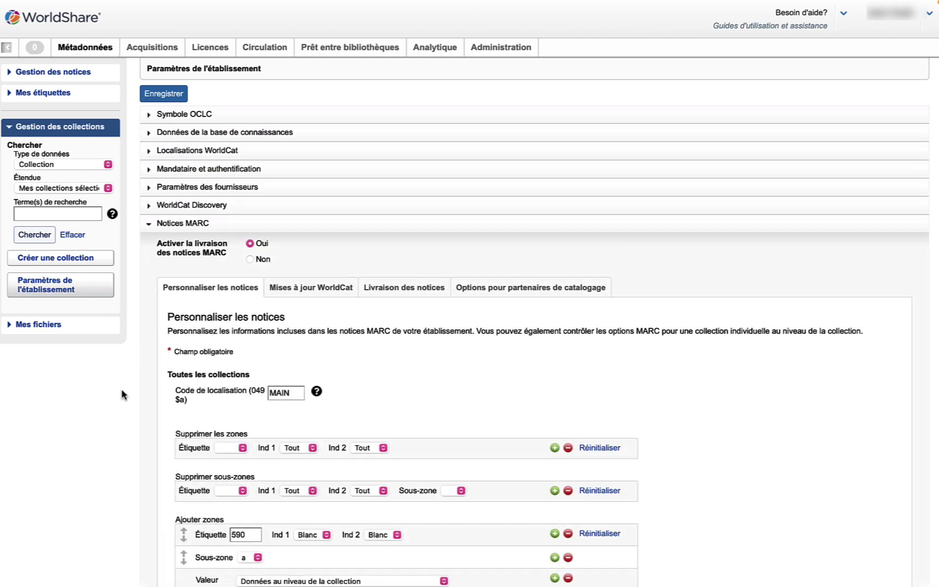
scroll(139, 398, "down", 2)
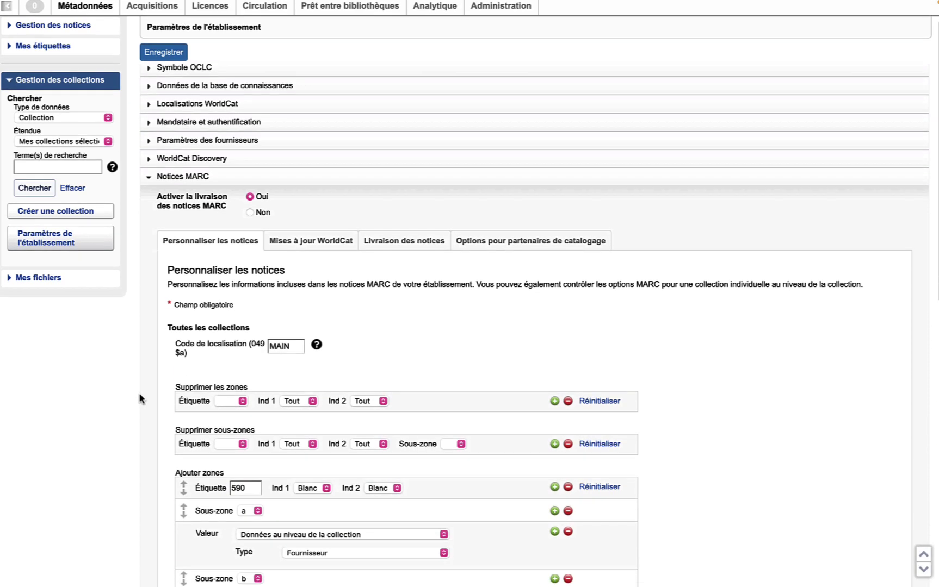
scroll(139, 399, "down", 3)
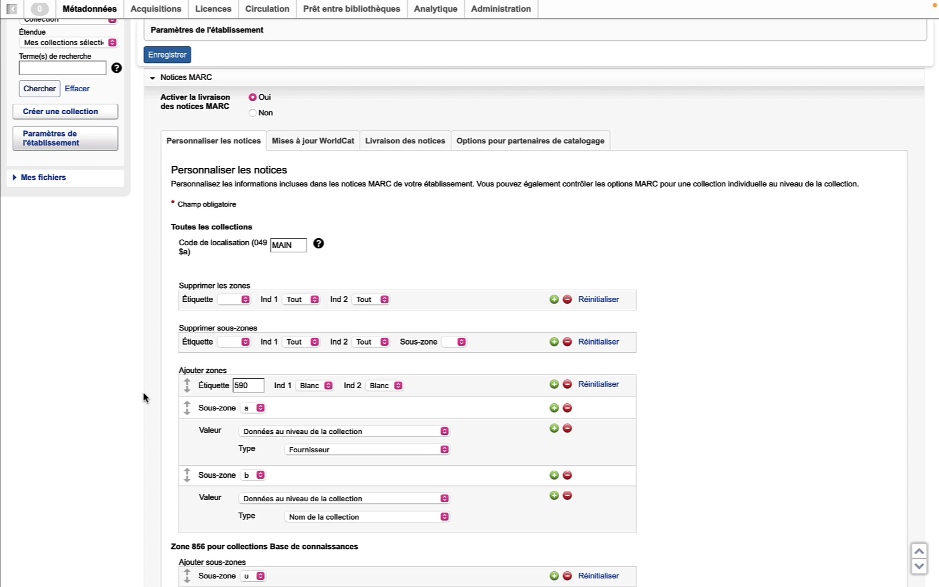
left_click(214, 132)
- Add a subfield deletion rule removing 650 subfield v, plus a new blank rule row
left_click(246, 300)
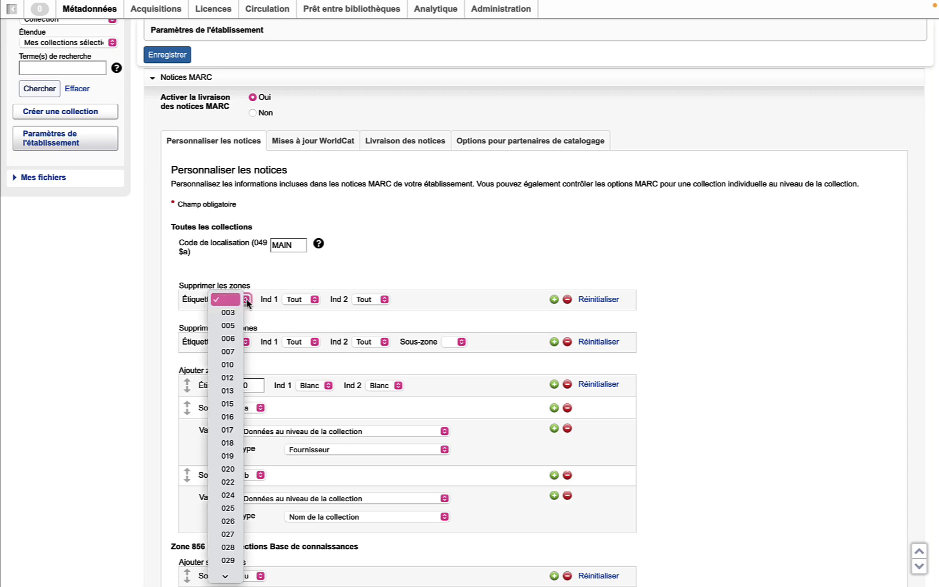
left_click(248, 303)
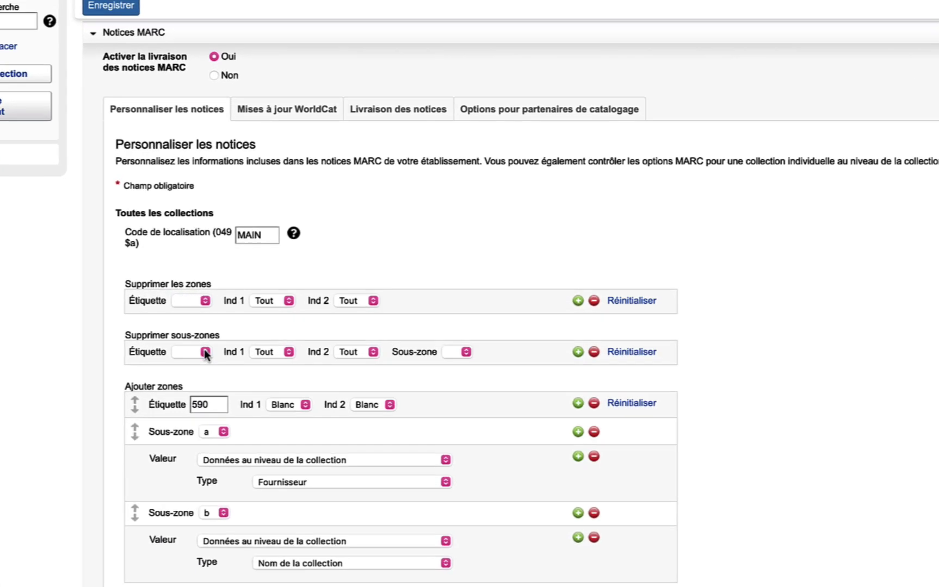
left_click(228, 341)
scroll(170, 440, "down", 20)
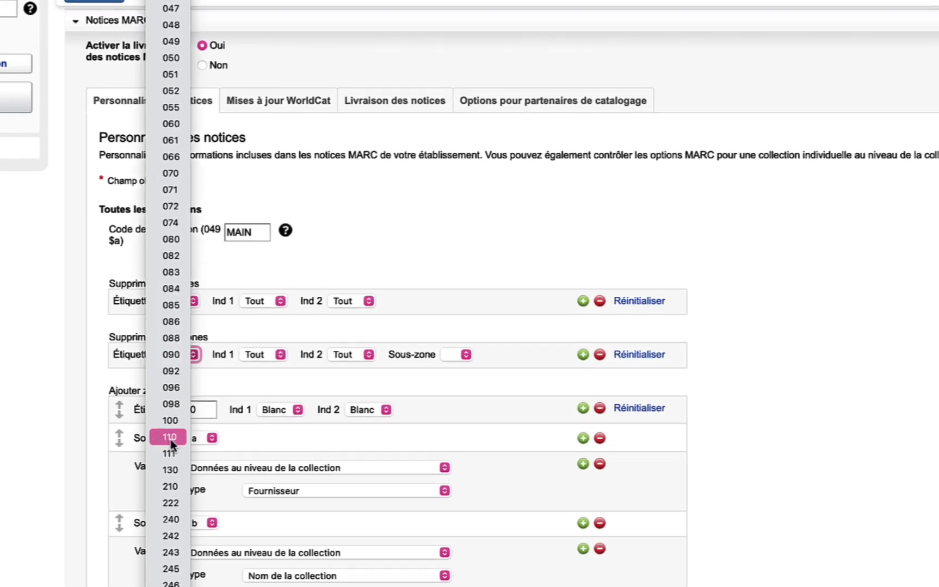
scroll(170, 439, "down", 20)
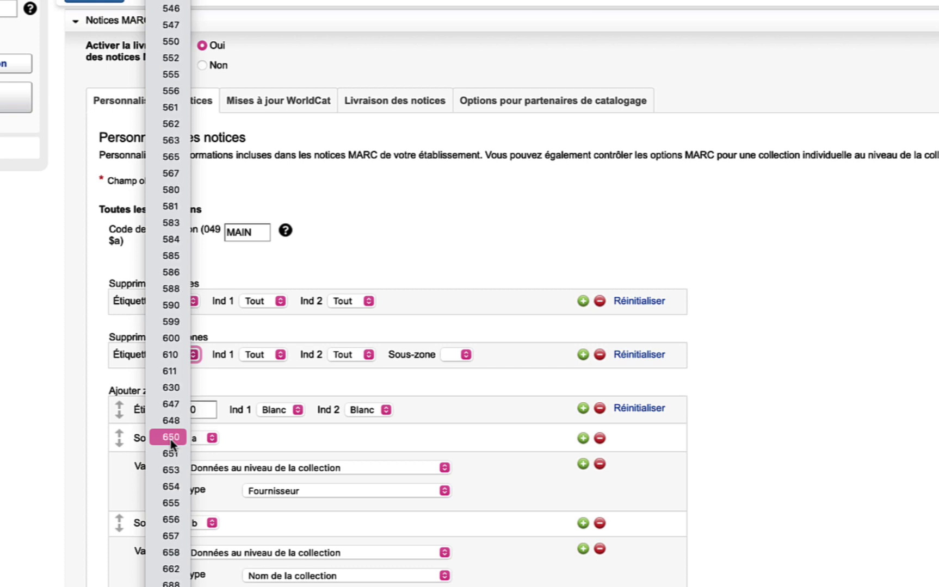
left_click(170, 439)
left_click(57, 388)
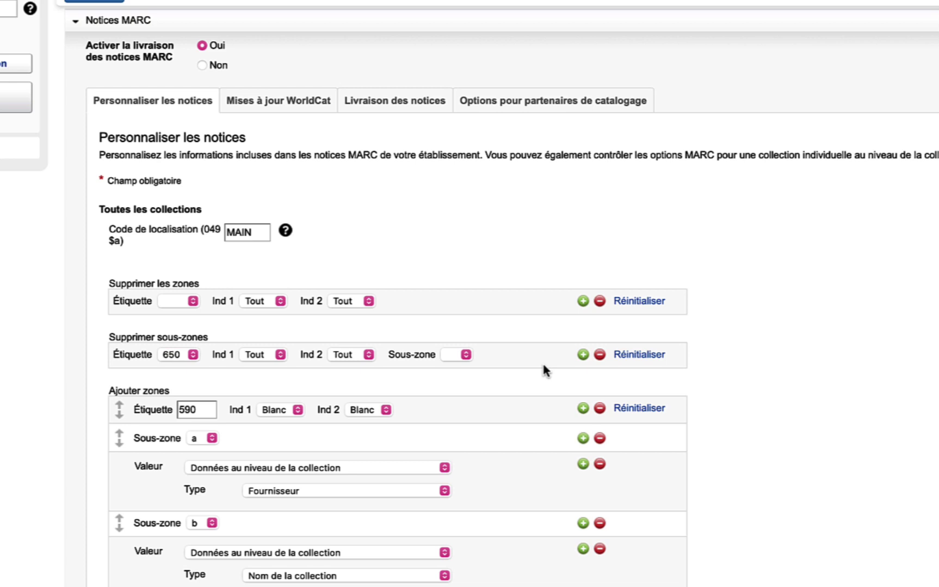
left_click(466, 355)
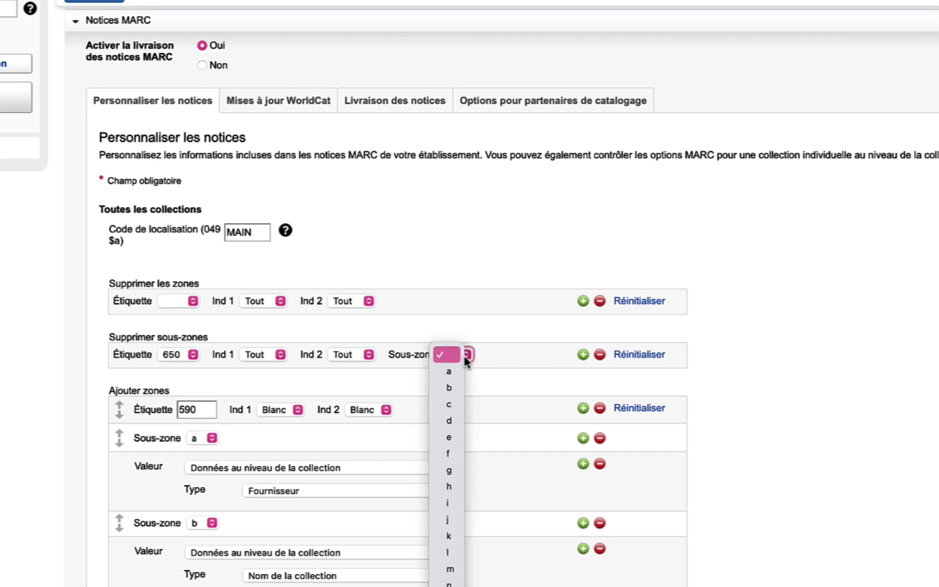
scroll(446, 469, "down", 6)
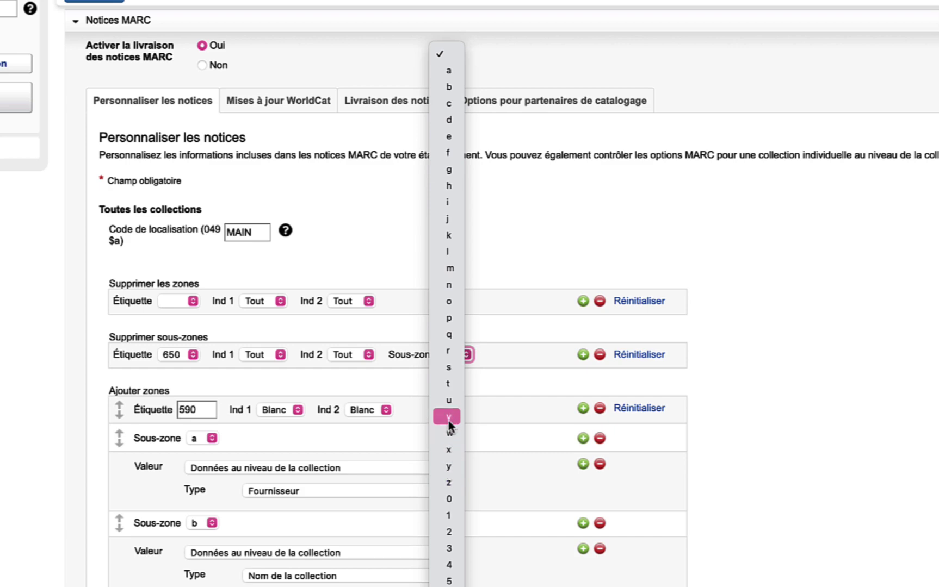
left_click(448, 417)
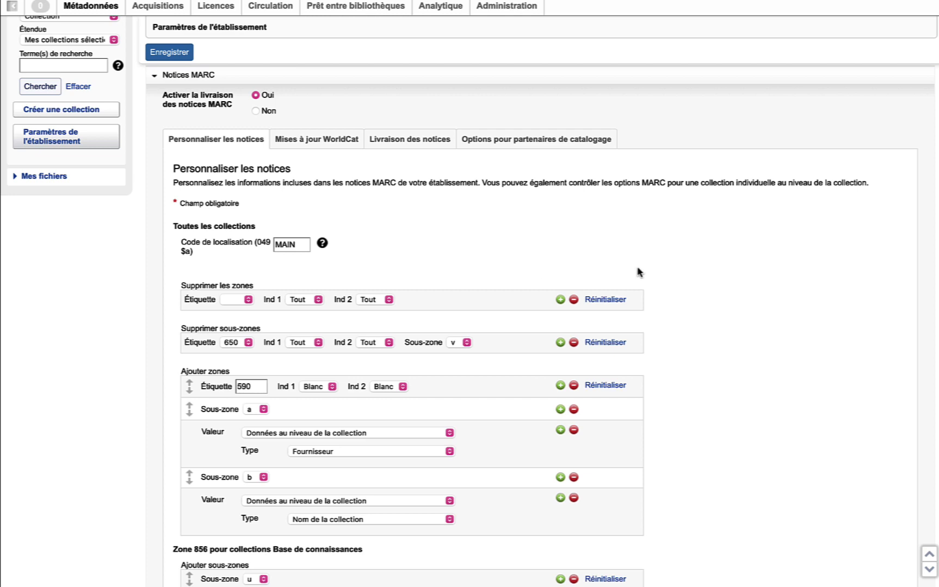
left_click(560, 343)
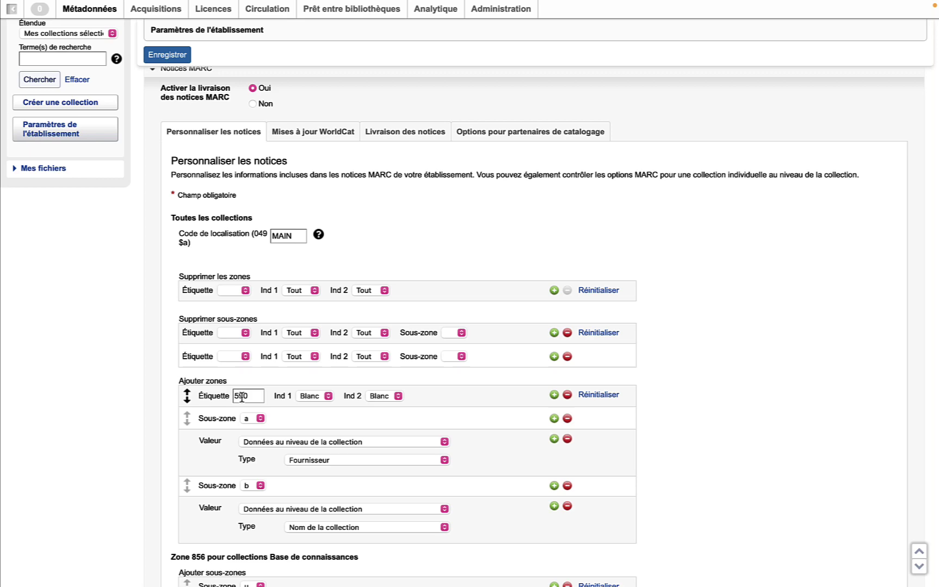
- Change the added field's tag from 590 to 690
double_click(241, 397)
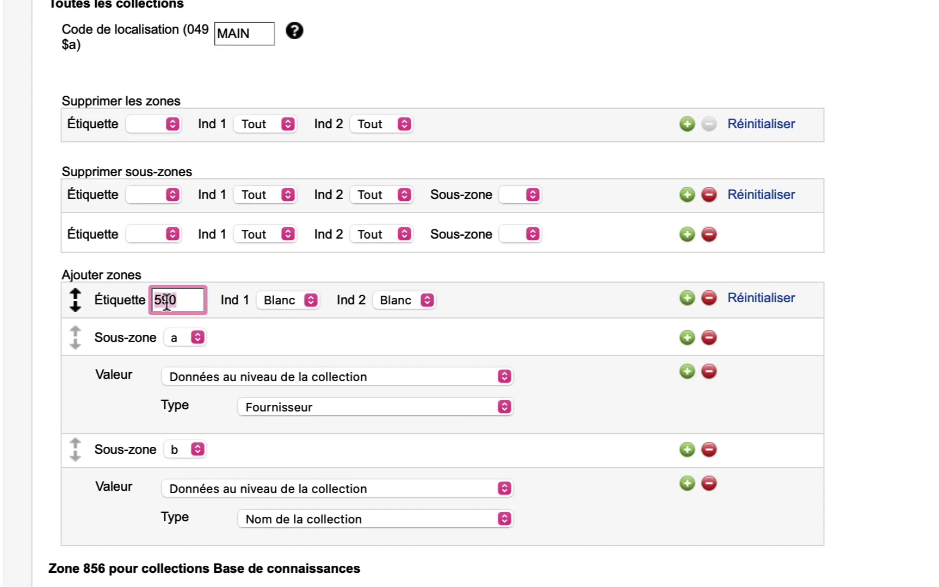
type("690")
key("Tab")
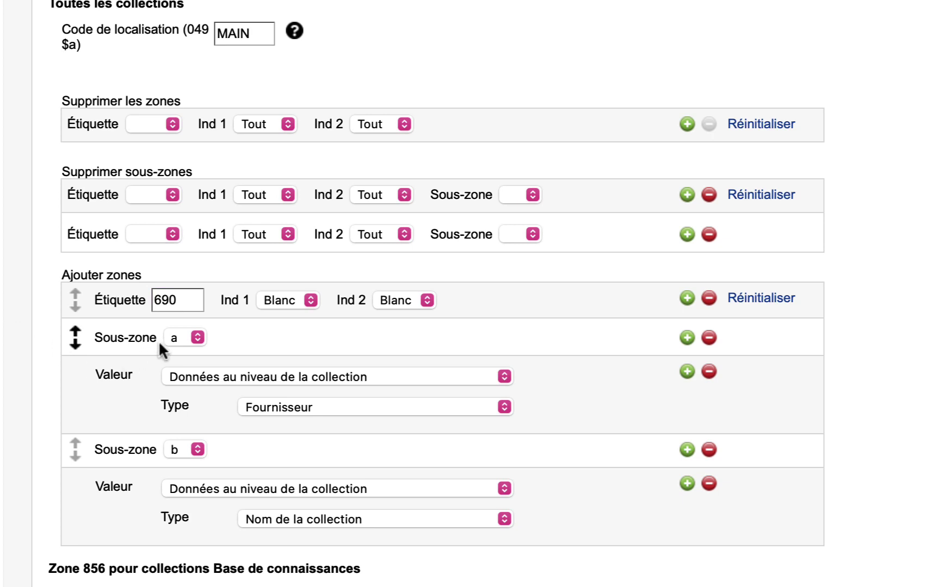
- Set 690 subfield a to free text 'Historique des formations OCLC'
left_click(196, 337)
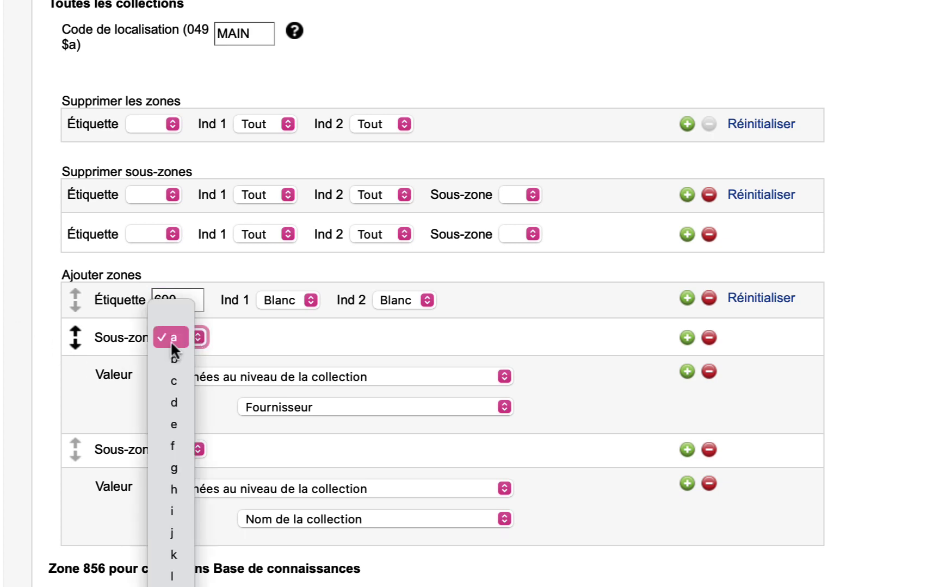
left_click(170, 341)
left_click(45, 397)
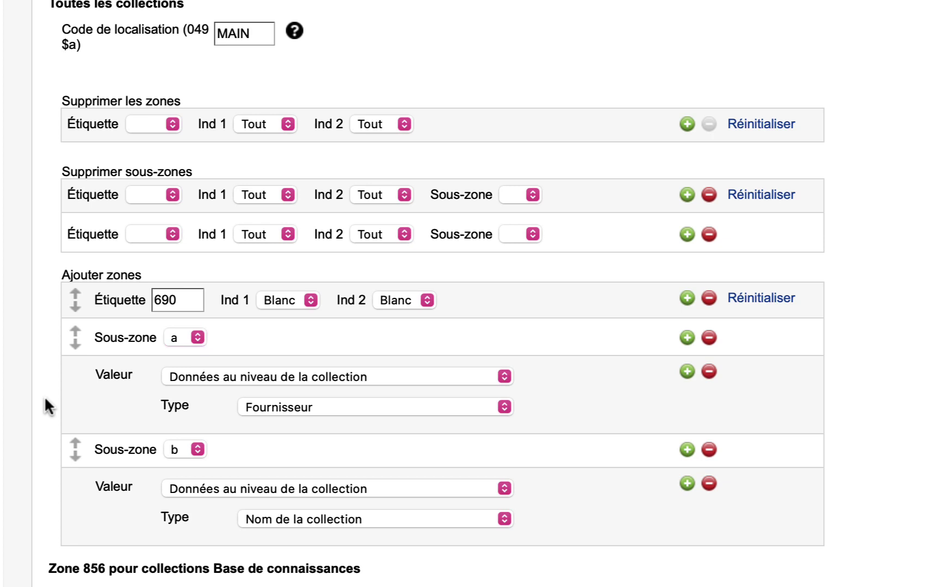
left_click(503, 374)
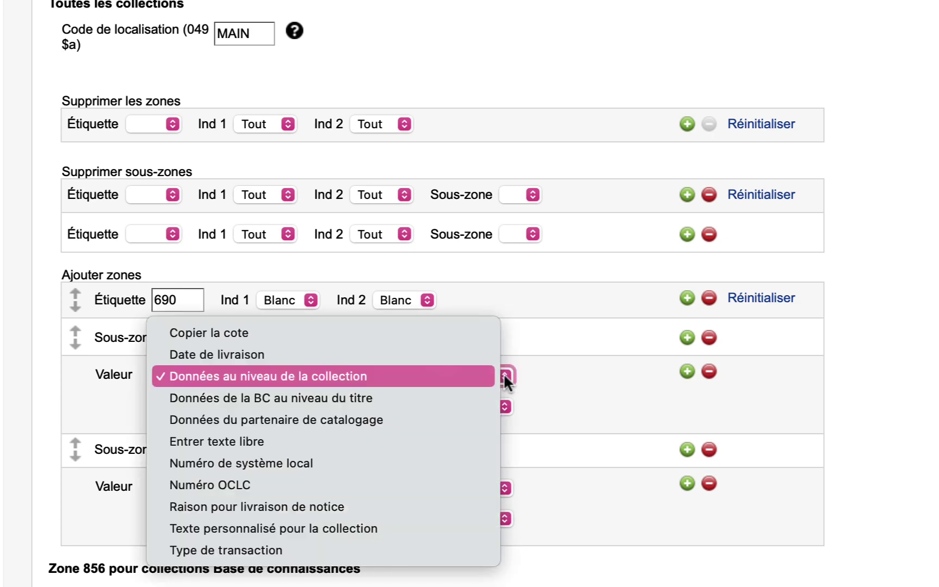
left_click(313, 442)
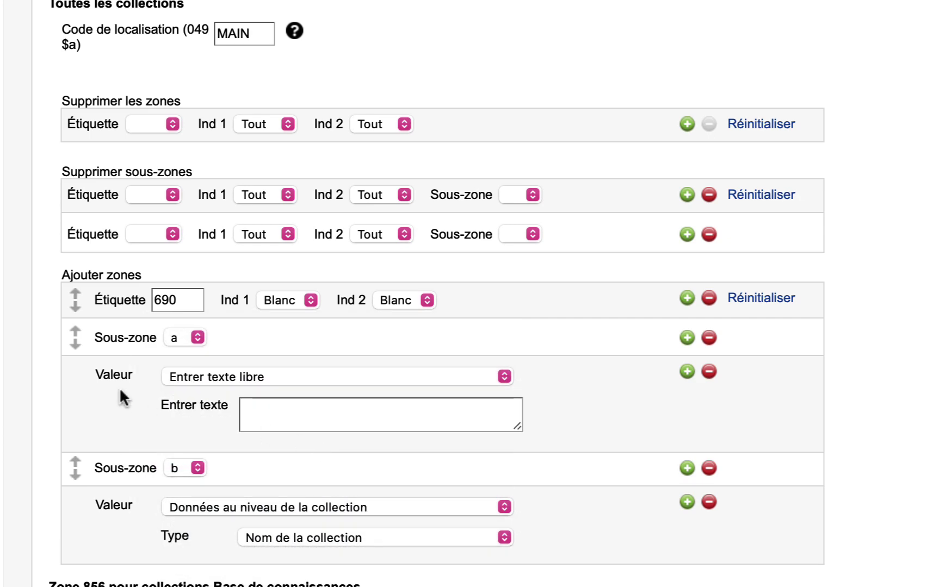
left_click(273, 408)
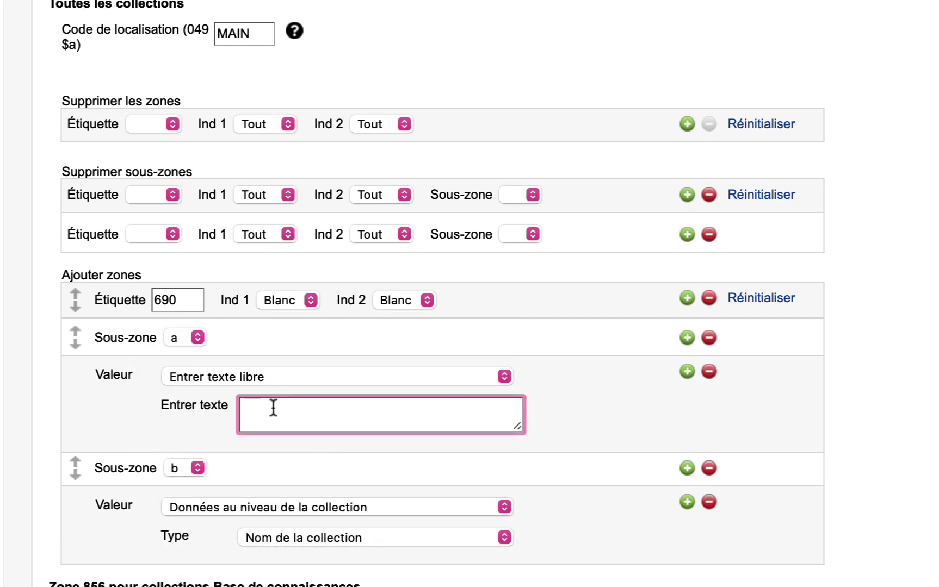
type("Historique des formations OCLC")
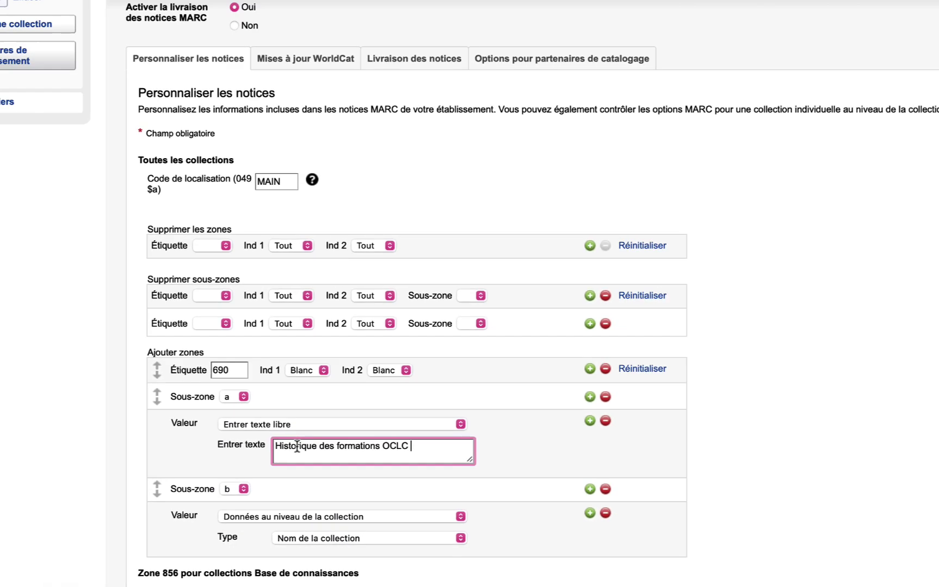
left_click(764, 457)
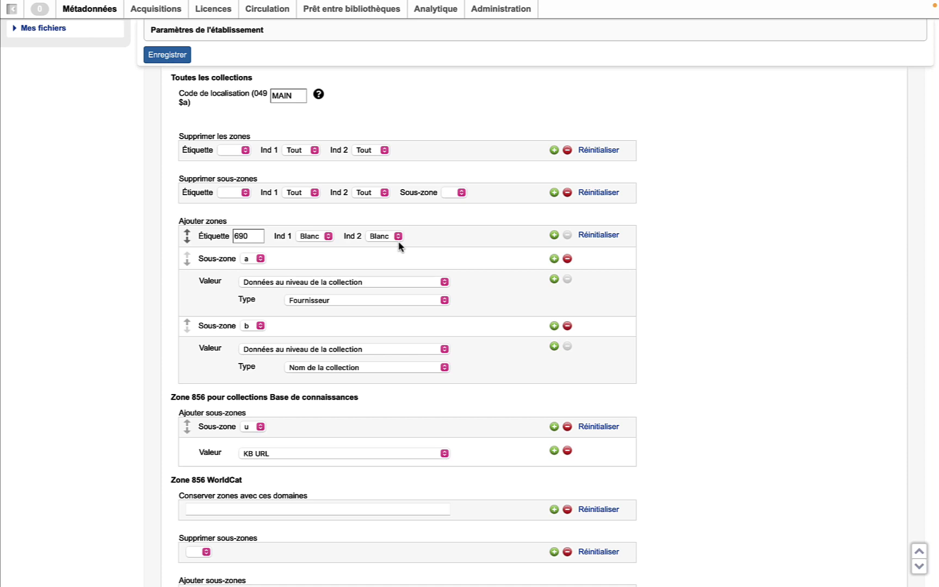
- Add a second field, 590, whose subfield a takes 'Texte personnalisé pour la collection' with label Test
left_click(553, 236)
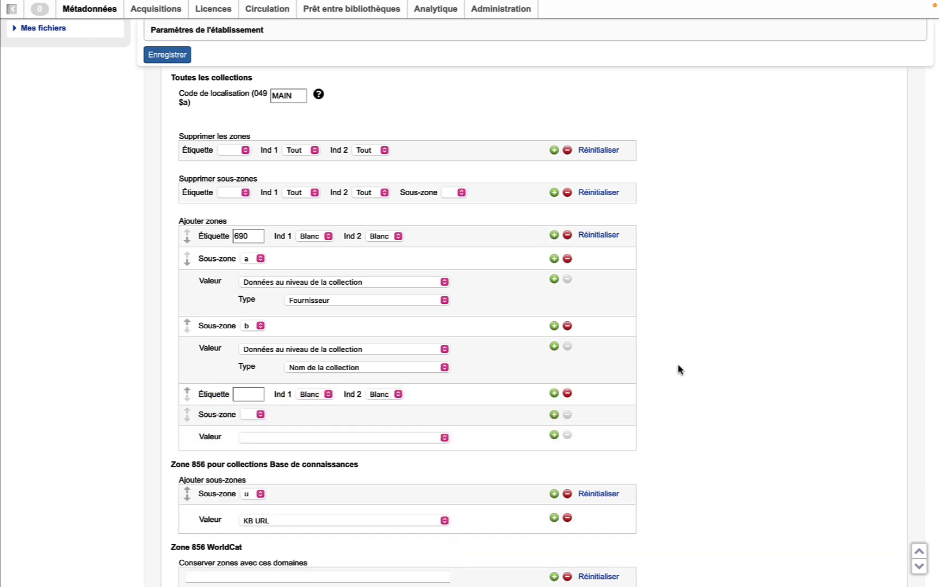
left_click(244, 395)
type("590")
left_click(95, 464)
left_click(258, 416)
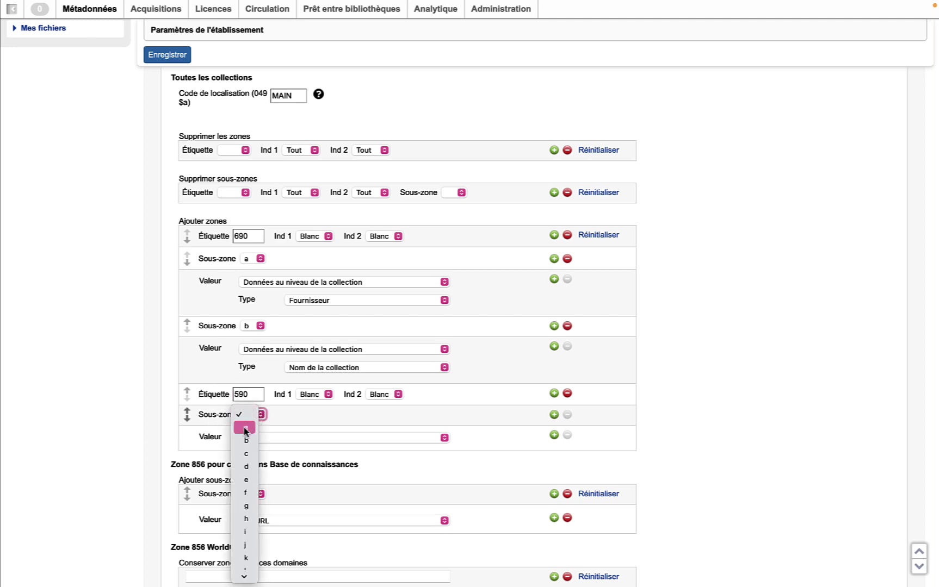
left_click(248, 431)
left_click(120, 423)
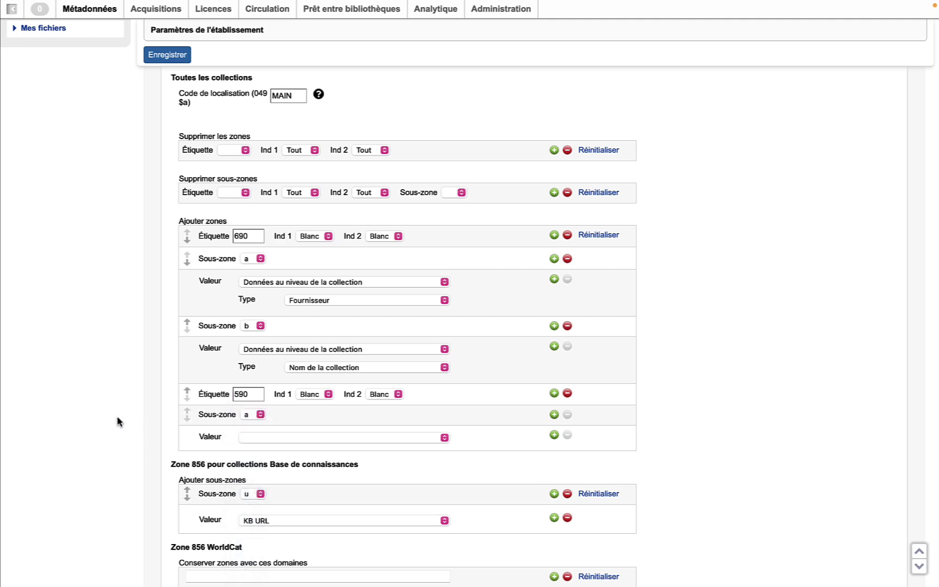
left_click(443, 440)
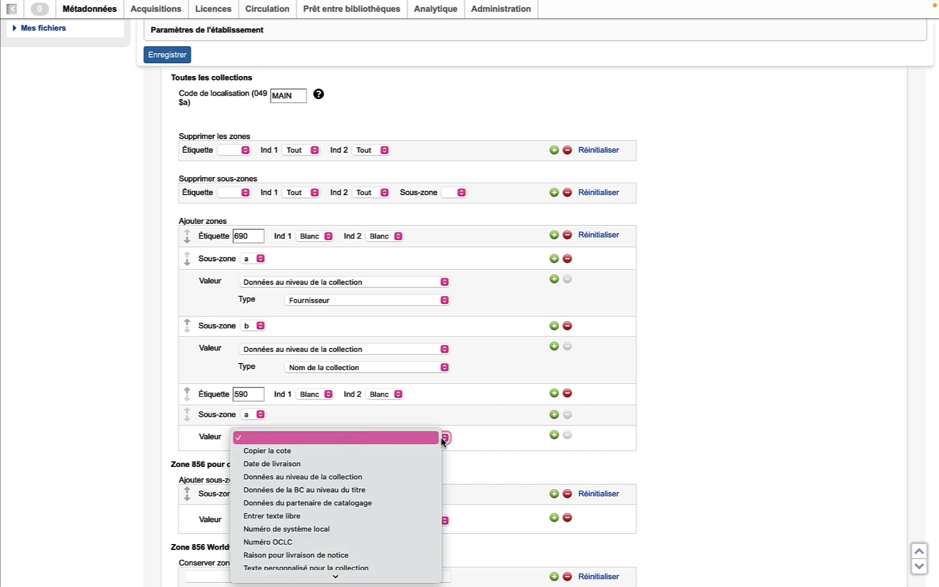
scroll(375, 474, "down", 1)
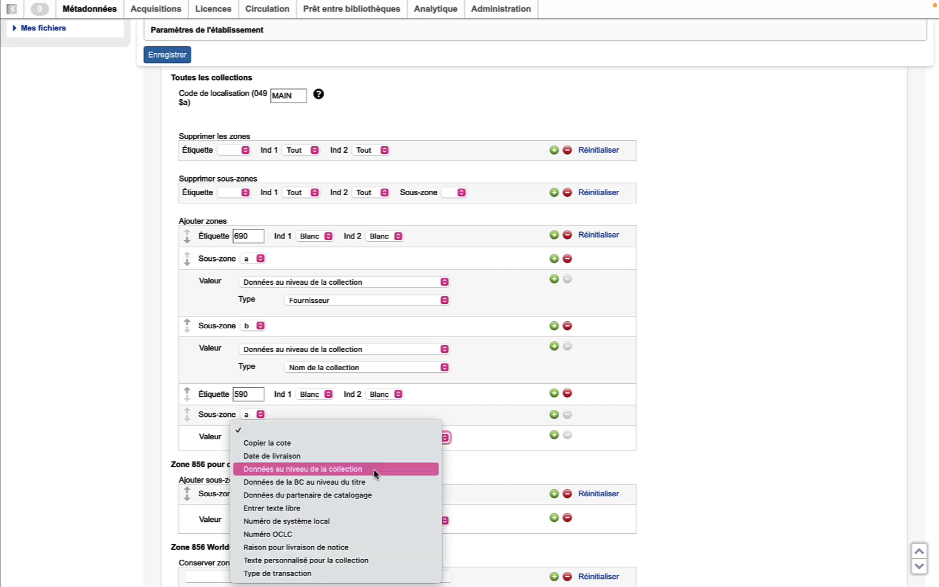
left_click(333, 561)
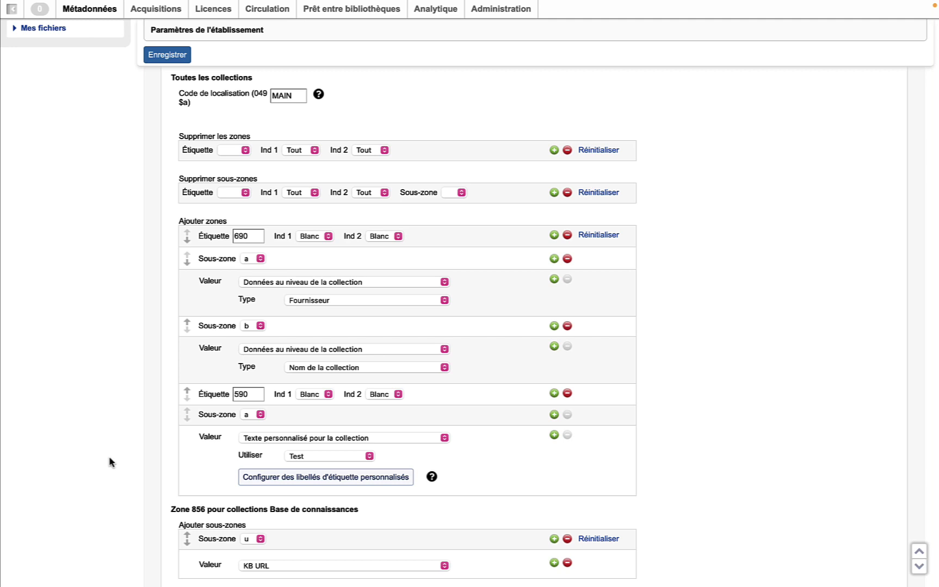
- Delete the Test1 custom label and apply, keeping Test and Texte personnalisé 1–4
left_click(394, 478)
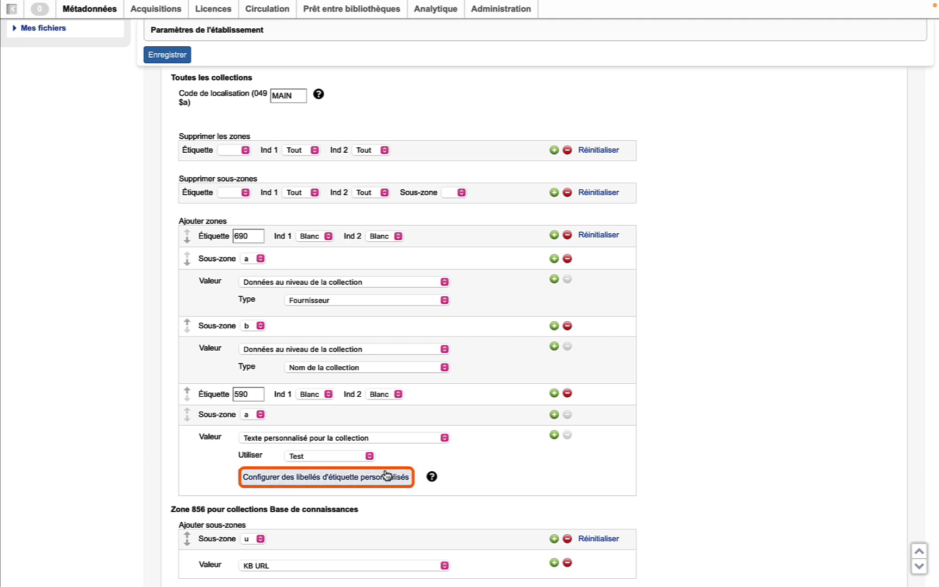
left_click(403, 485)
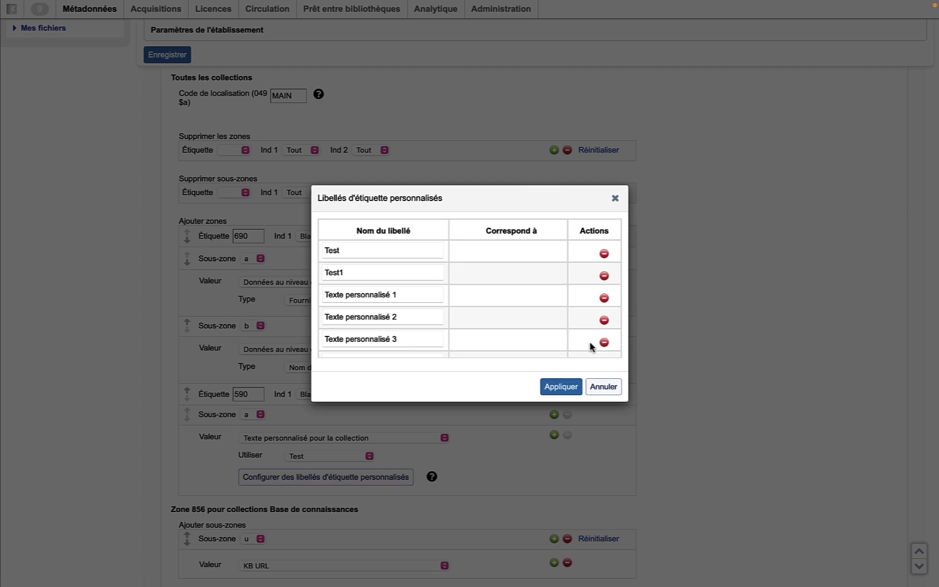
left_click(603, 276)
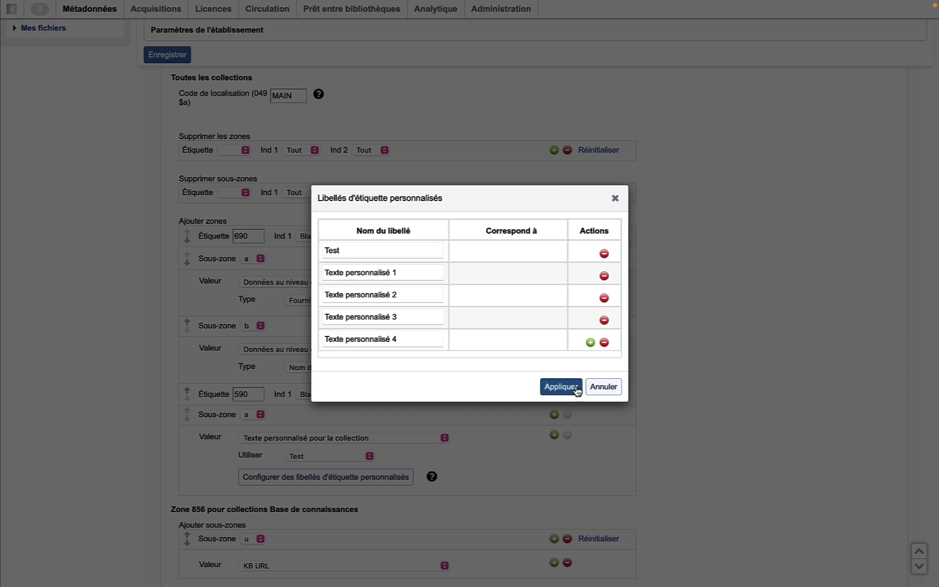
left_click(557, 387)
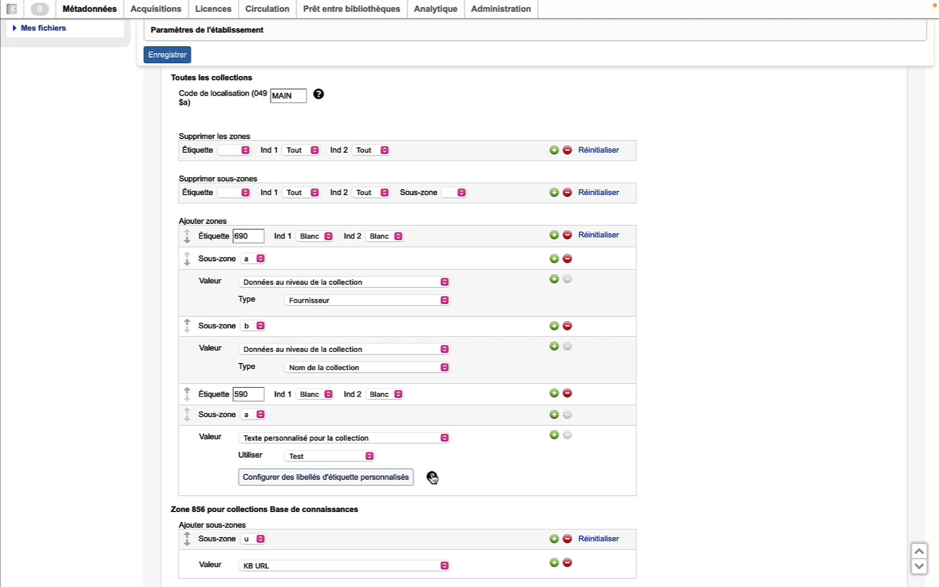
mouse_move(432, 478)
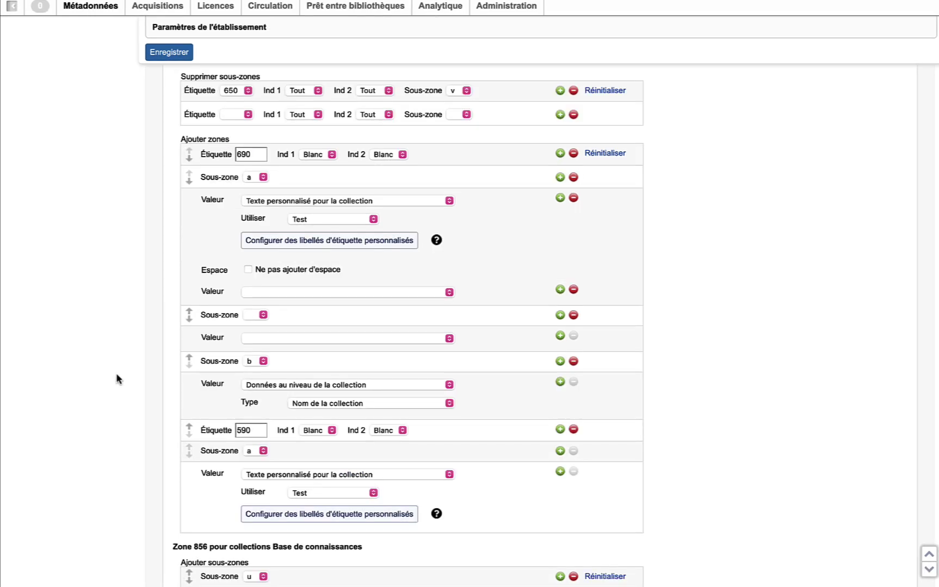
scroll(117, 379, "down", 10)
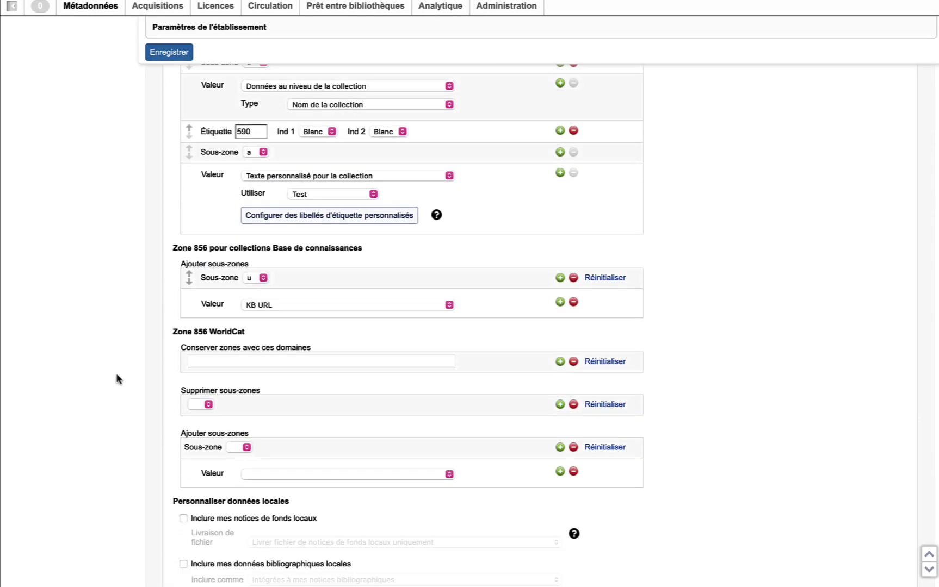
scroll(116, 379, "down", 2)
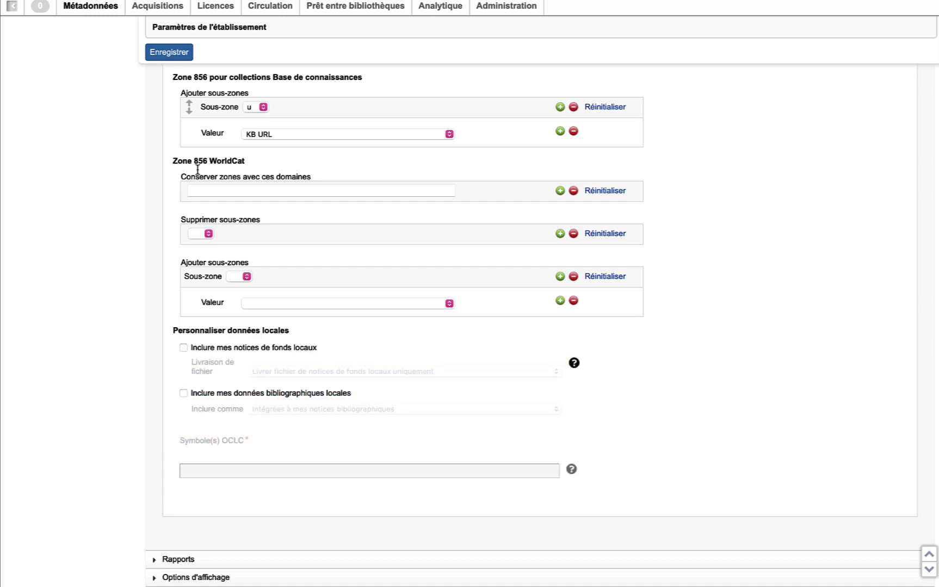
left_click(262, 107)
left_click(249, 109)
left_click(449, 135)
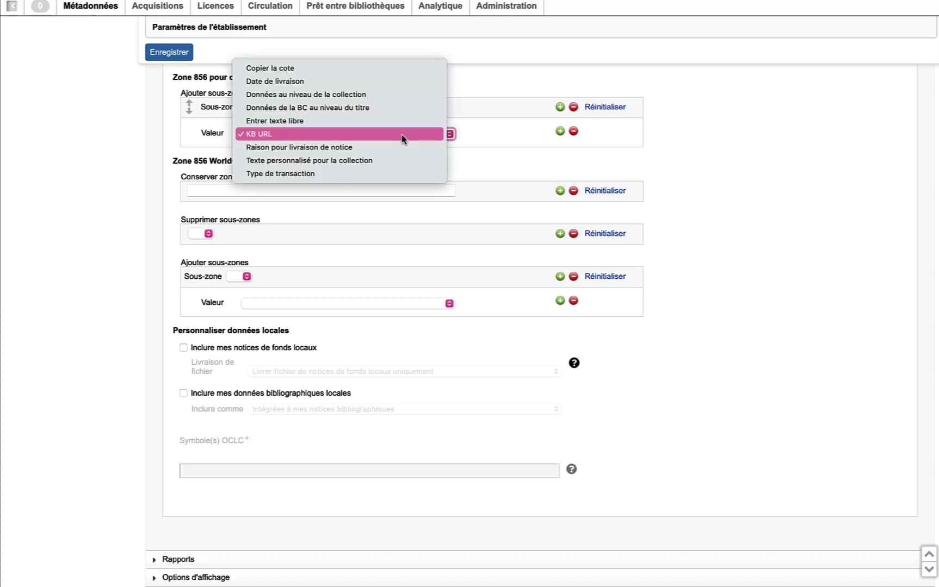
left_click(377, 134)
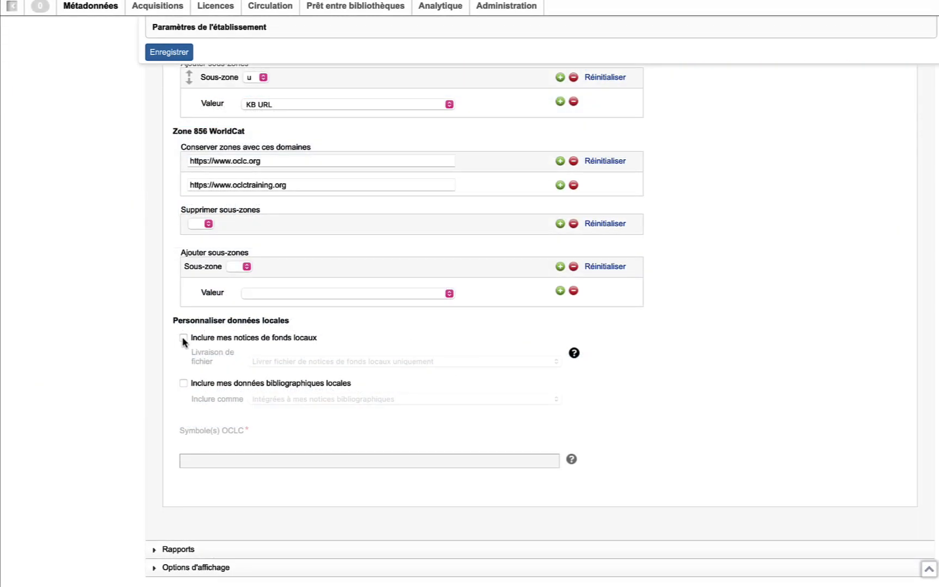
- Tick 'Inclure mes notices de fonds locaux' to include local holdings records
left_click(184, 338)
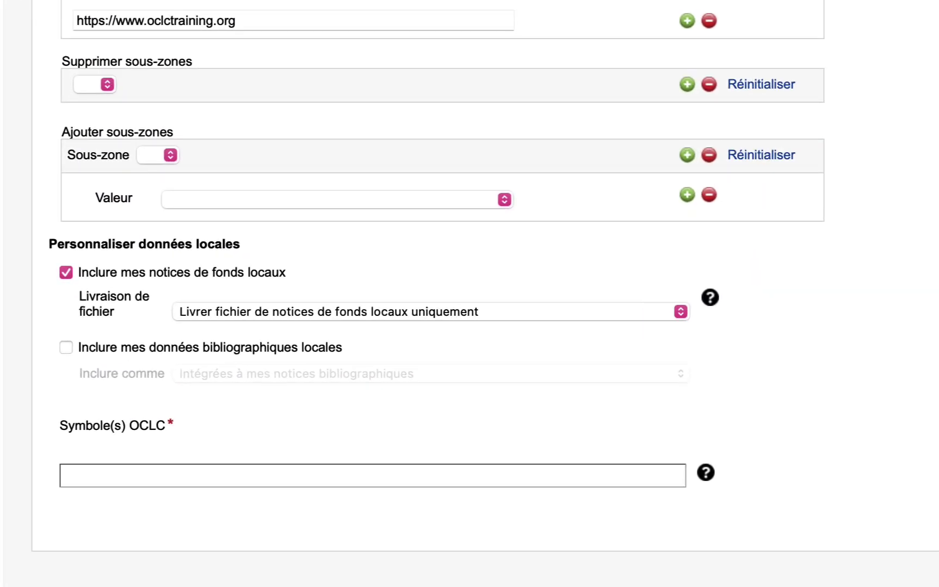
- Keep holdings as a separate file, include integrated local bibliographic data, and enter symbol WMSMB
left_click(680, 312)
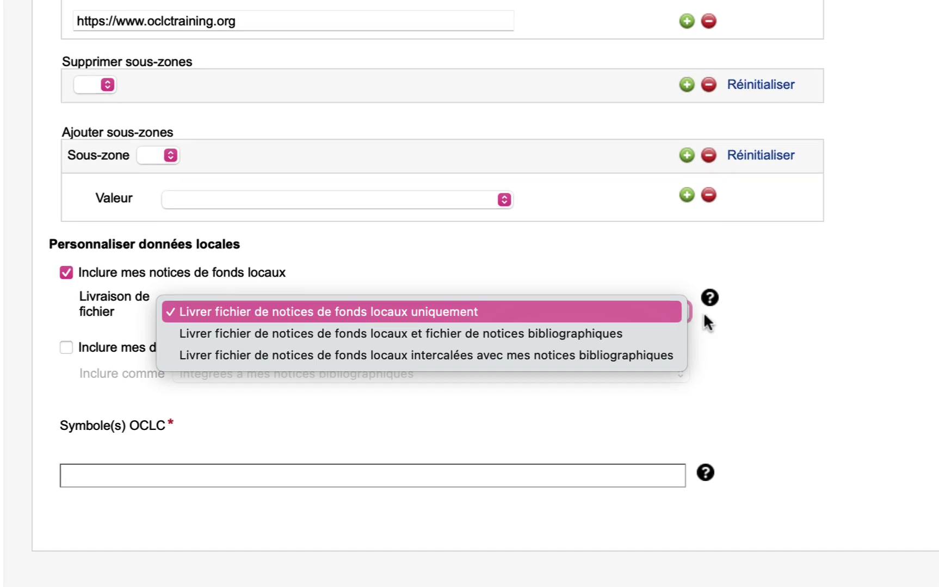
left_click(566, 367)
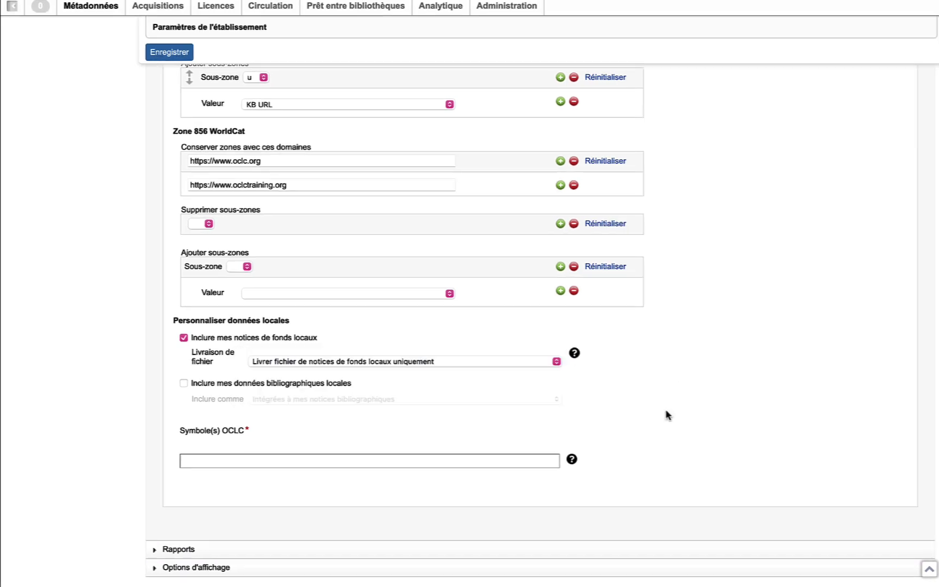
left_click(184, 384)
left_click(556, 400)
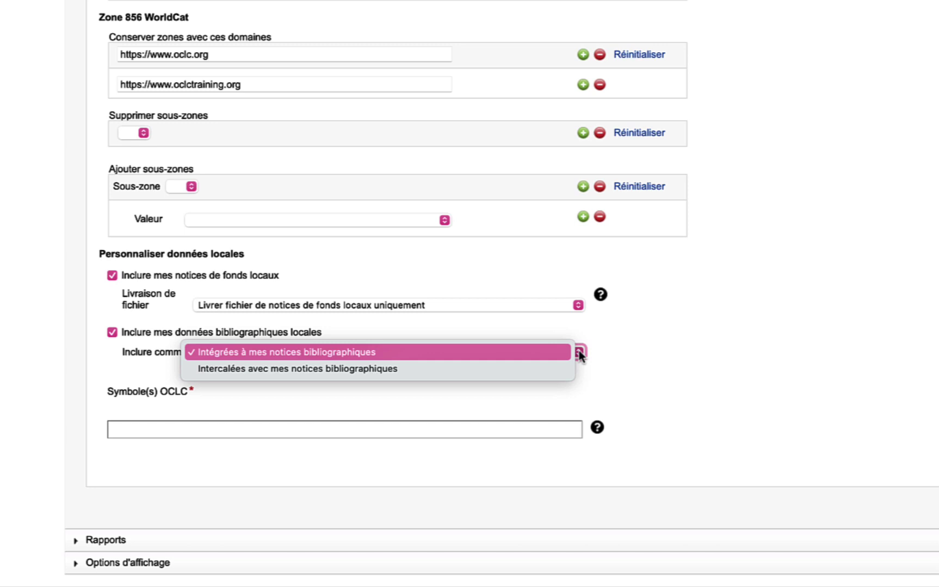
left_click(356, 432)
type("WMS")
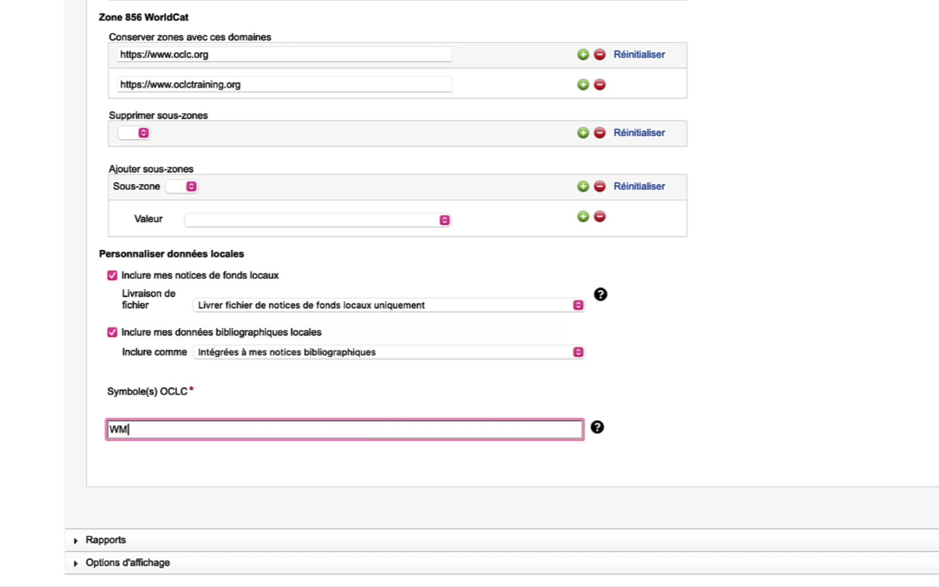
type("MB")
left_click(144, 468)
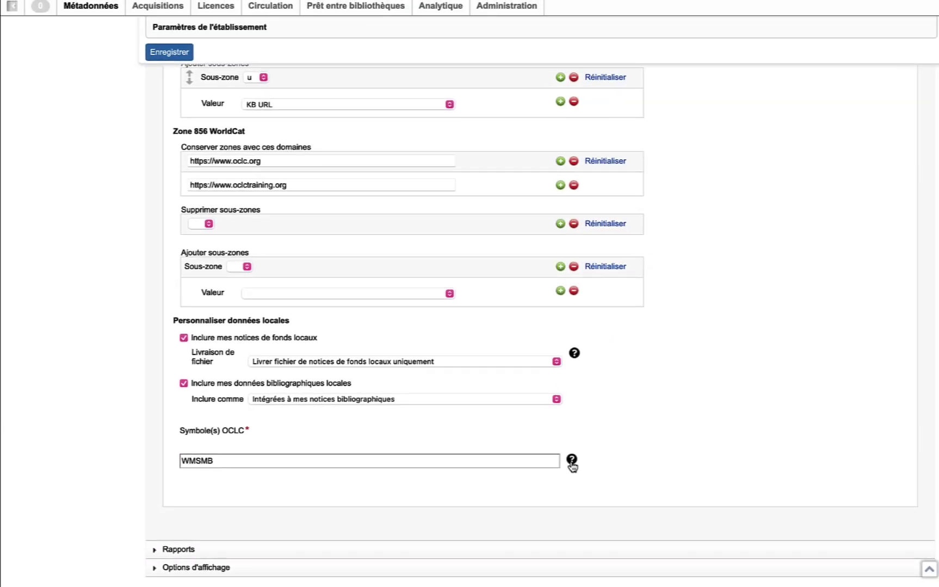
scroll(722, 404, "up", 15)
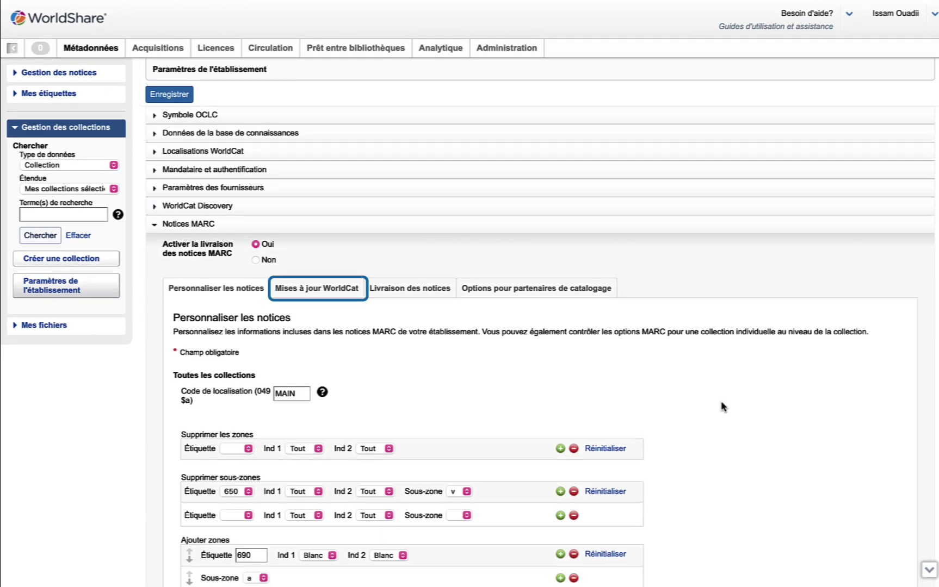
- Review the WorldCat update options and leave Option Mise à jour at Aucune
left_click(335, 289)
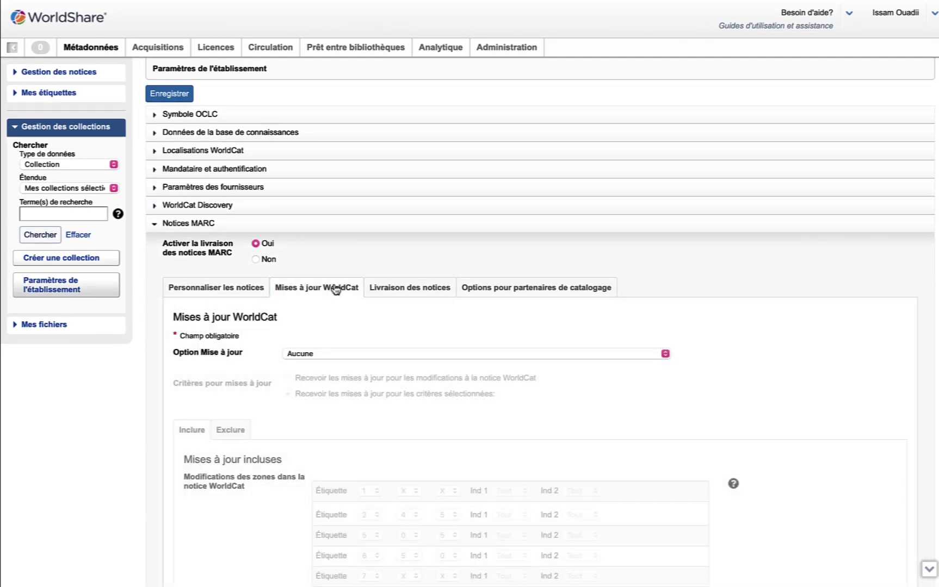
scroll(801, 271, "down", 3)
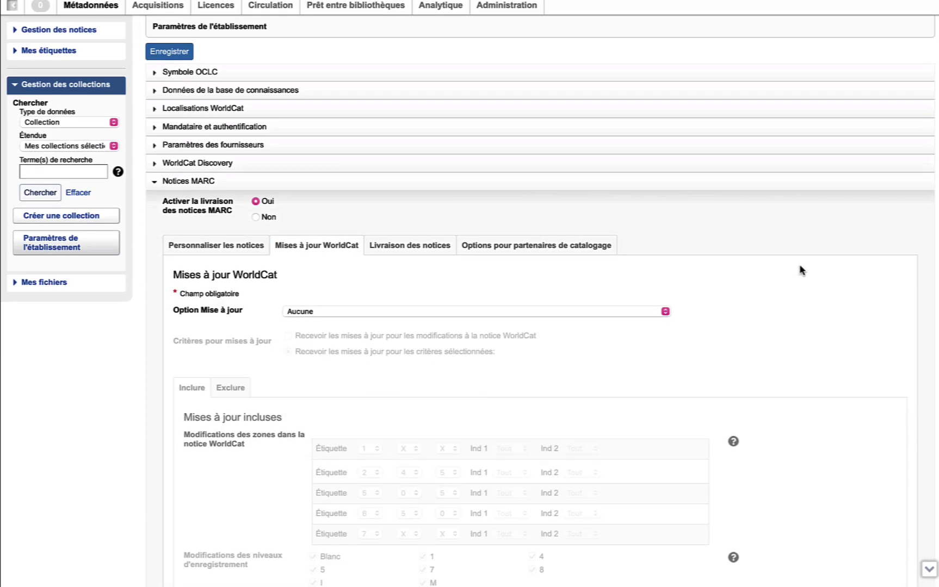
scroll(801, 271, "down", 3)
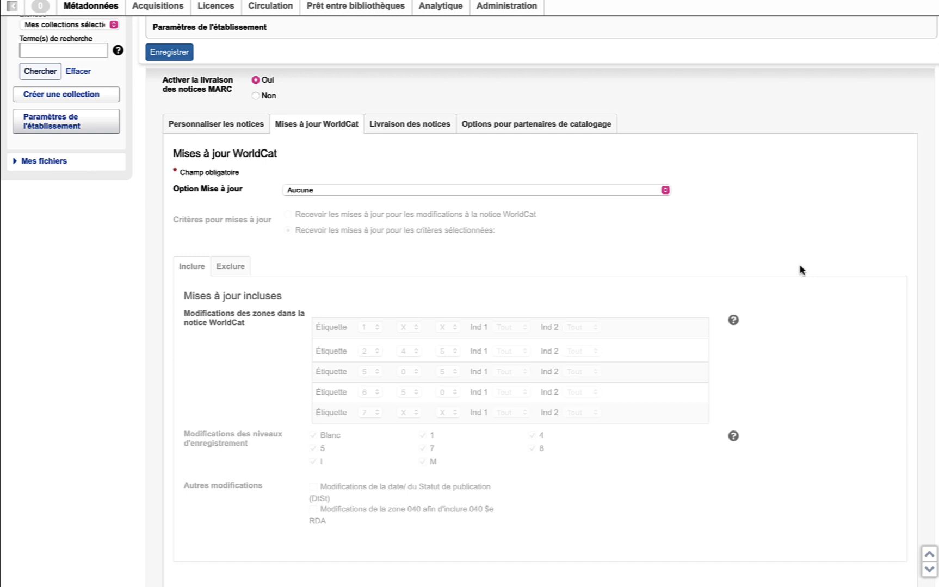
left_click(665, 190)
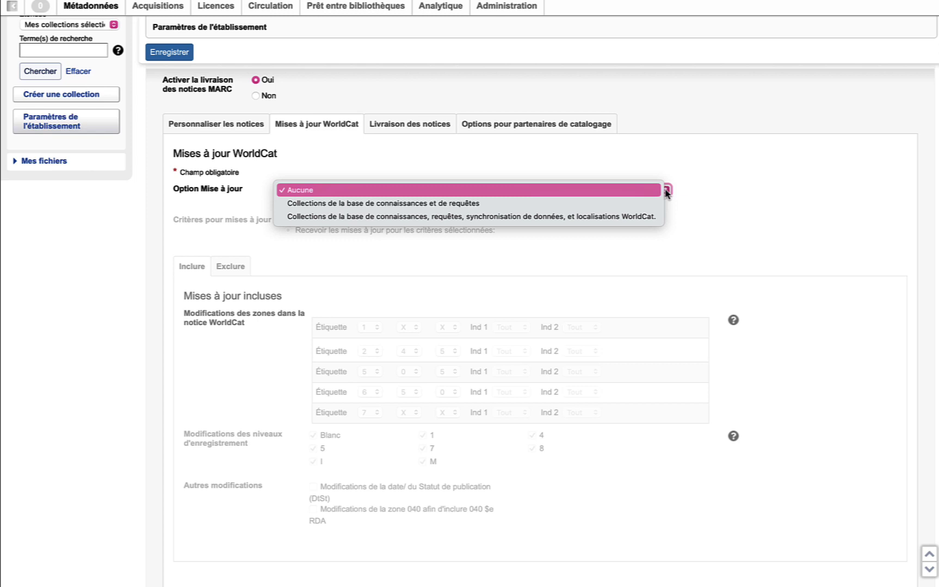
left_click(849, 172)
key("shift+Tab")
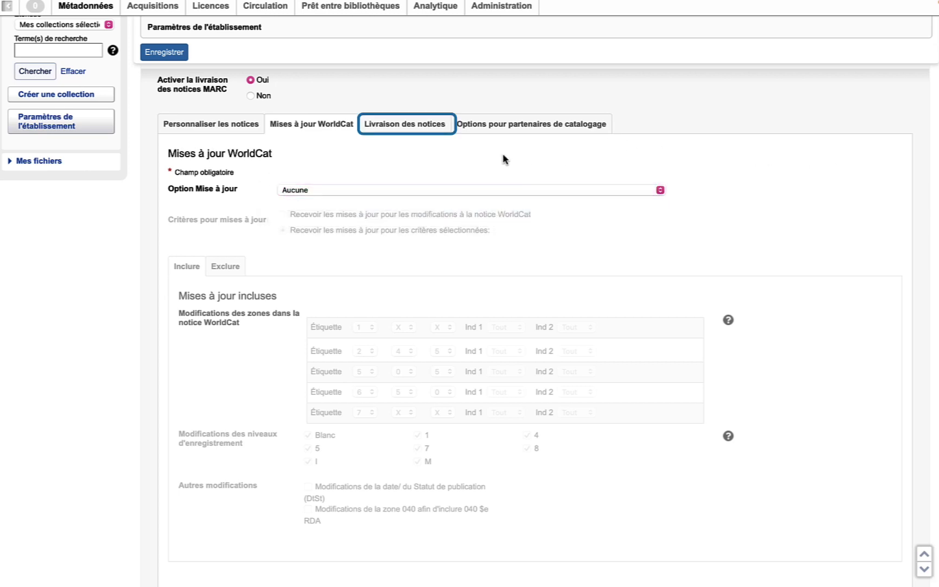
left_click(425, 124)
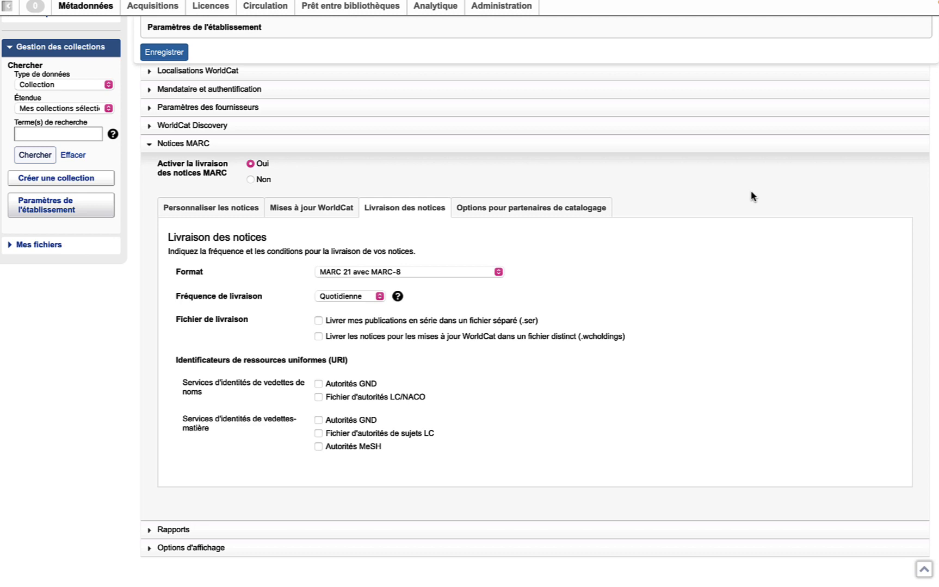
- Keep daily MARC 21 avec MARC-8 delivery and put WorldCat updates in a separate .wcholdings file
left_click(498, 272)
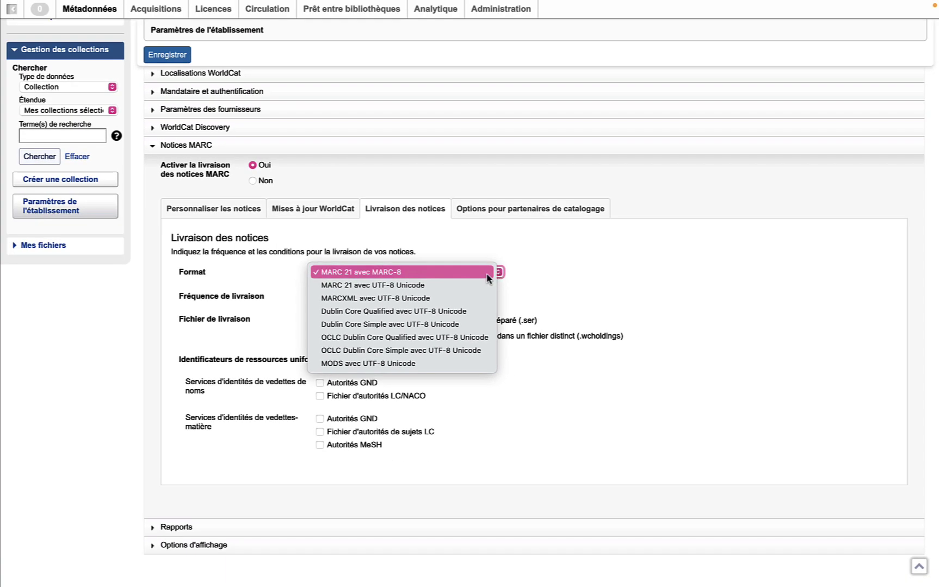
left_click(466, 278)
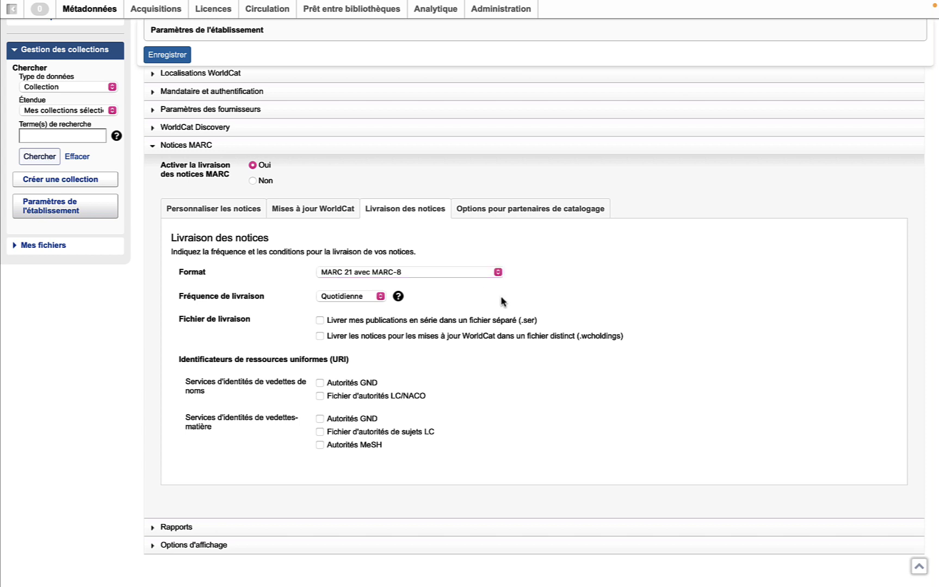
left_click(379, 296)
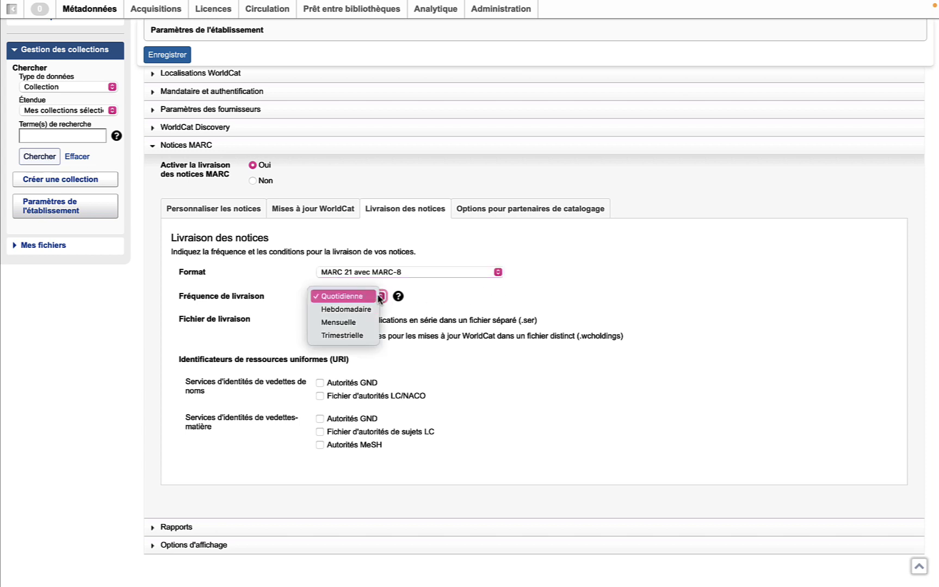
left_click(368, 296)
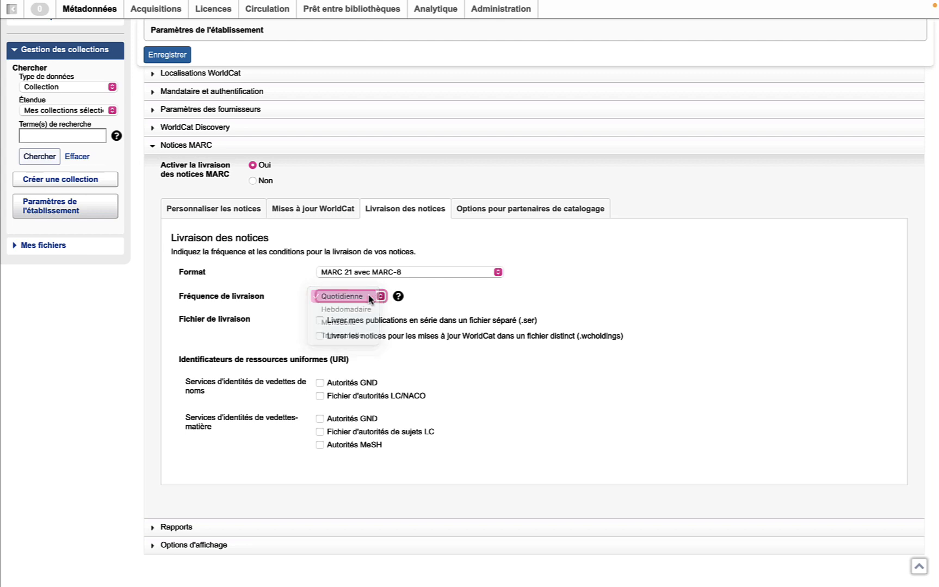
left_click(400, 299)
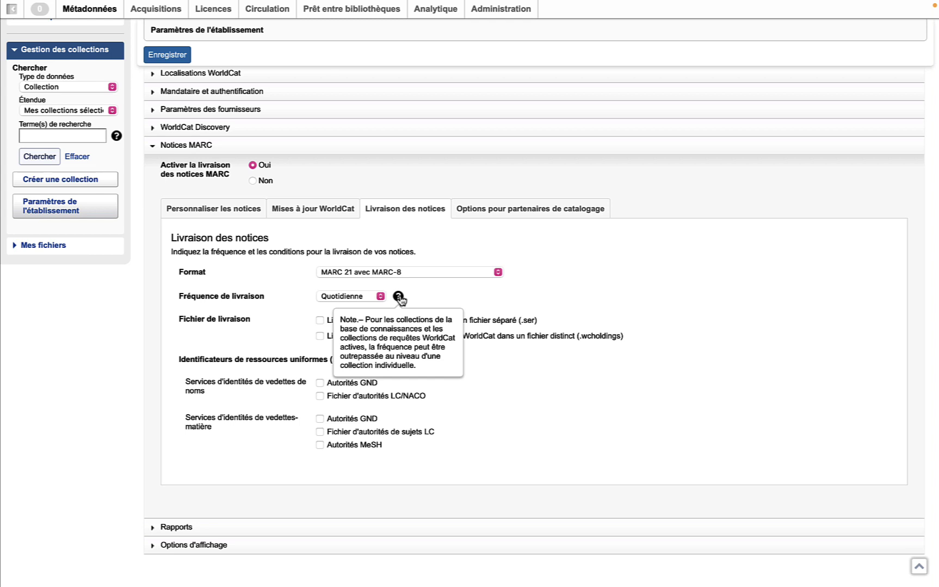
left_click(605, 297)
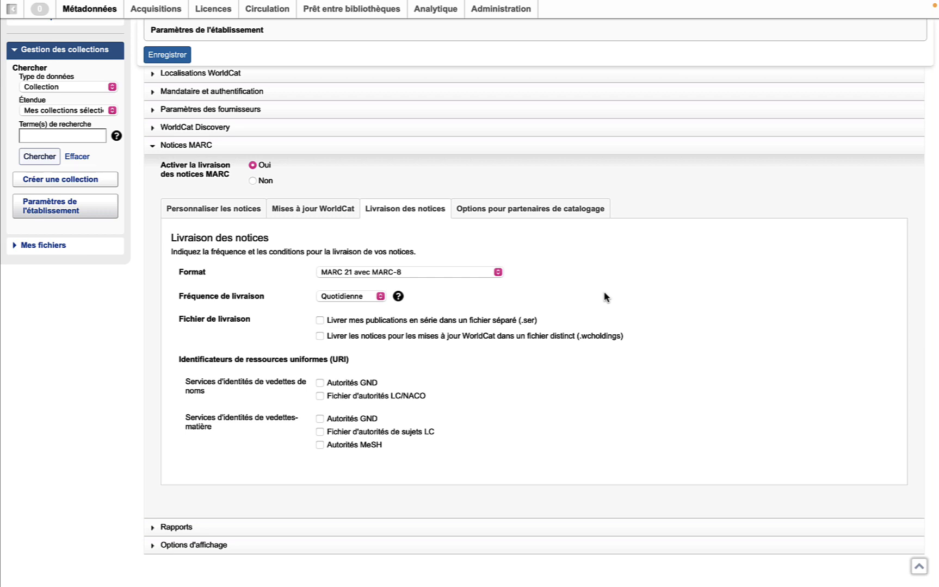
left_click(320, 338)
left_click(531, 213)
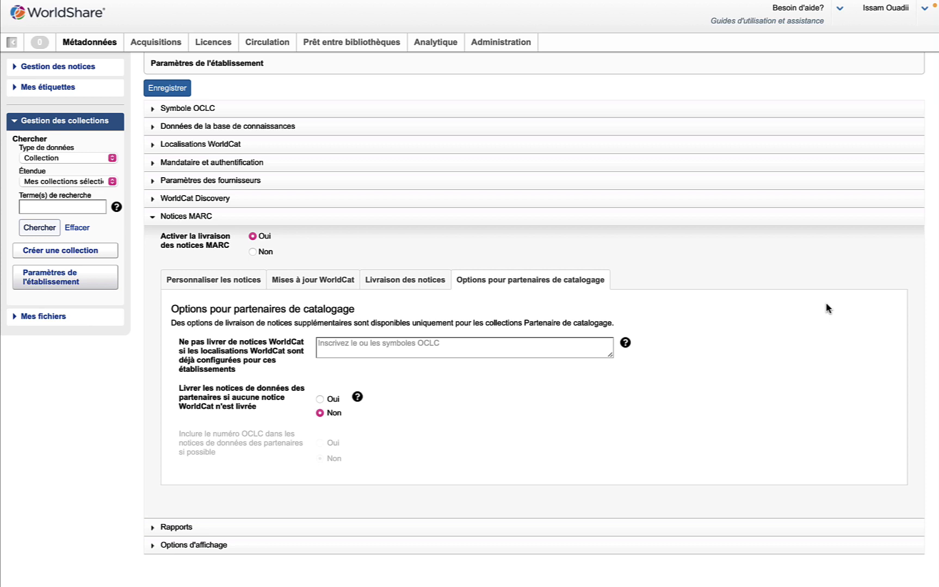
- Set 'Livrer les notices de données des partenaires' to Oui, keeping OCLC number inclusion at Non
key("Tab")
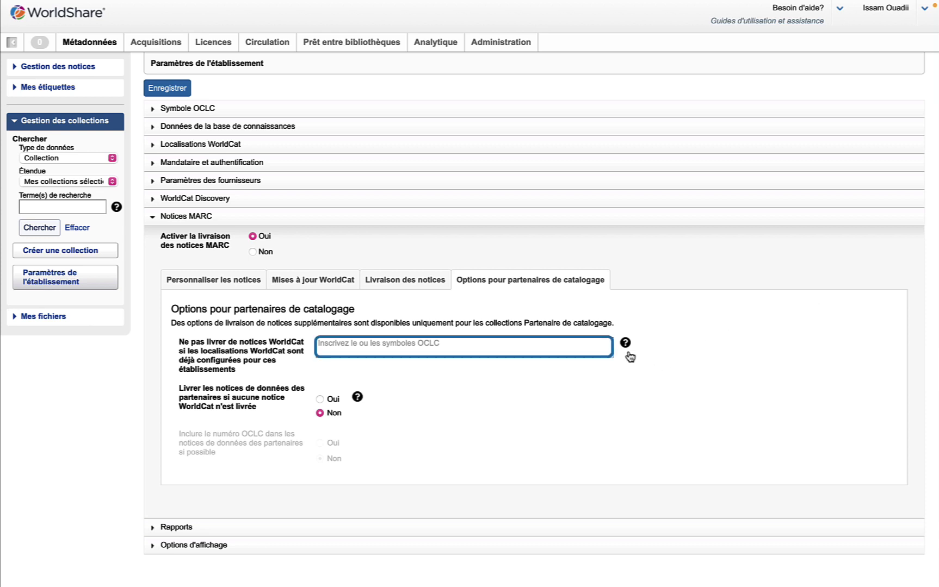
left_click(625, 343)
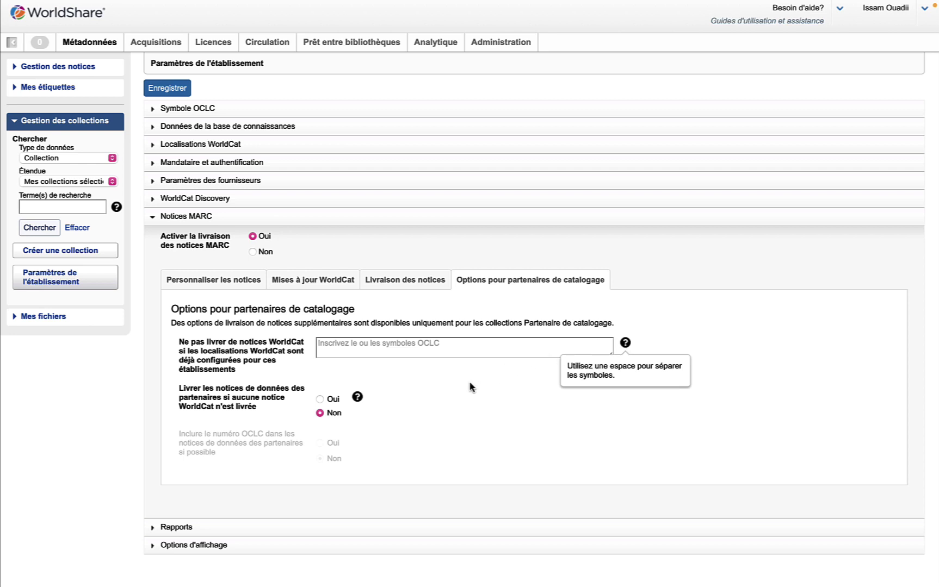
left_click(320, 400)
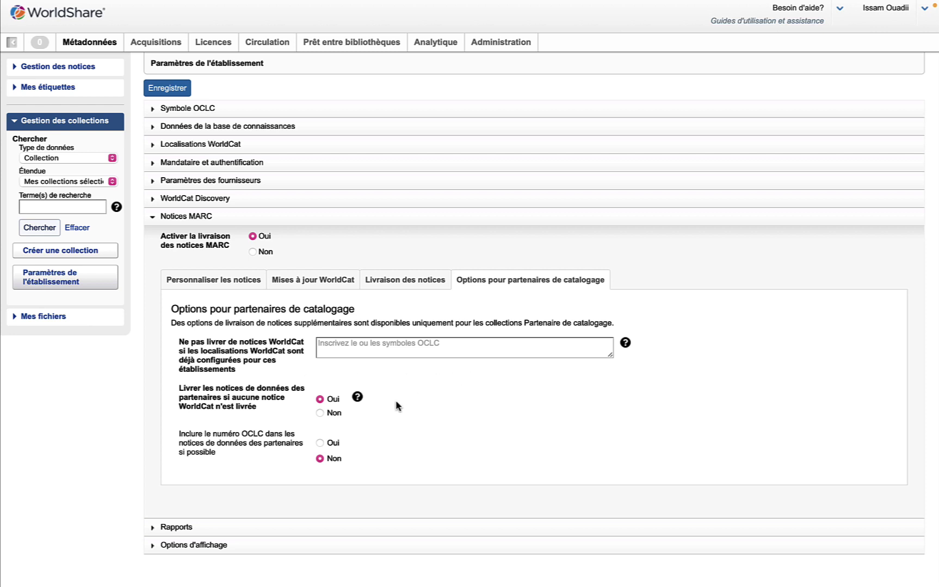
mouse_move(357, 398)
- Expand the Rapports section and set Recevoir rapports par courriel to Oui
left_click(157, 527)
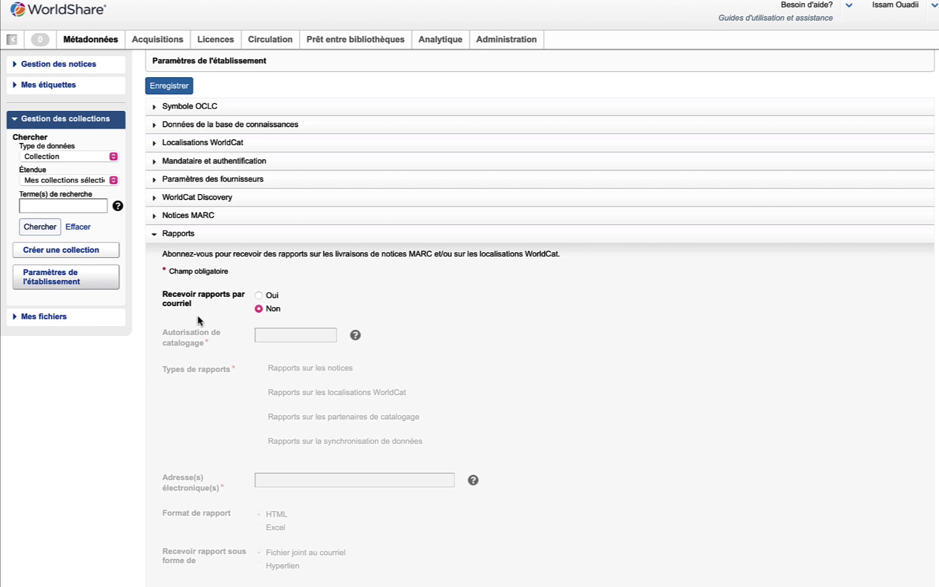
left_click(258, 296)
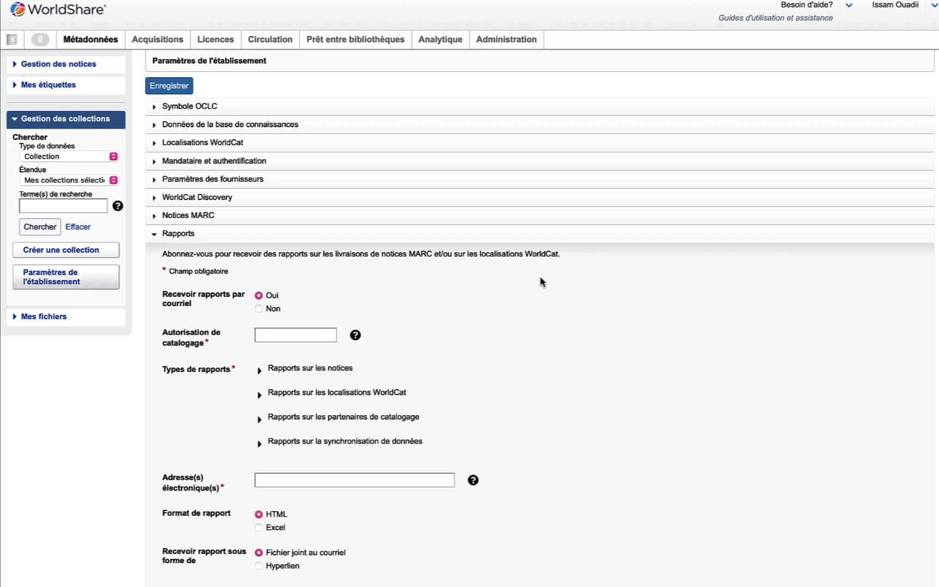
scroll(561, 296, "down", 2)
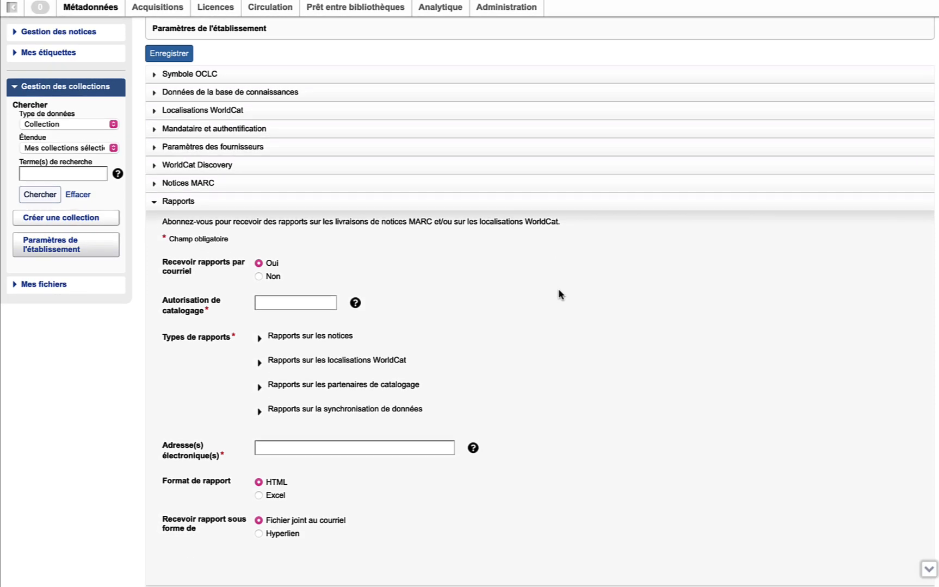
scroll(560, 295, "down", 2)
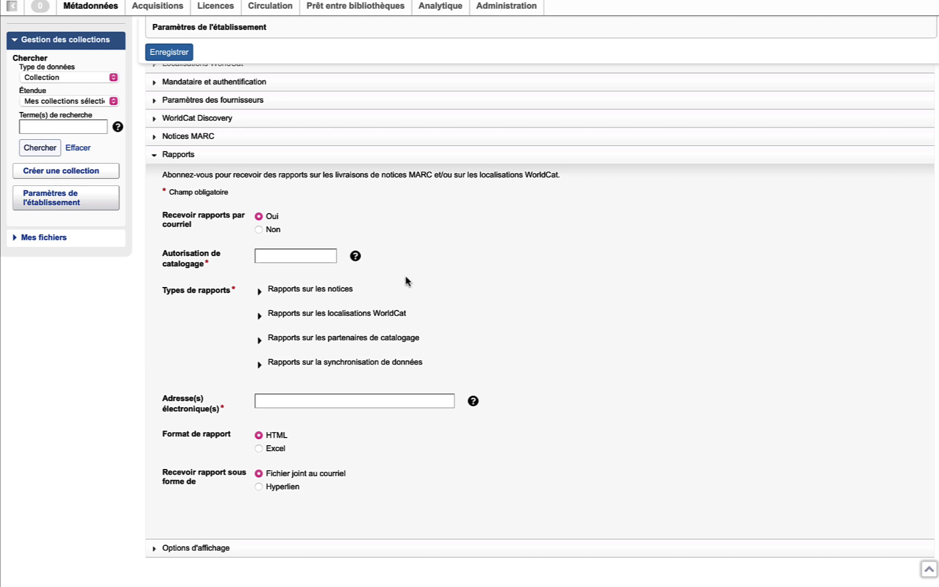
mouse_move(357, 260)
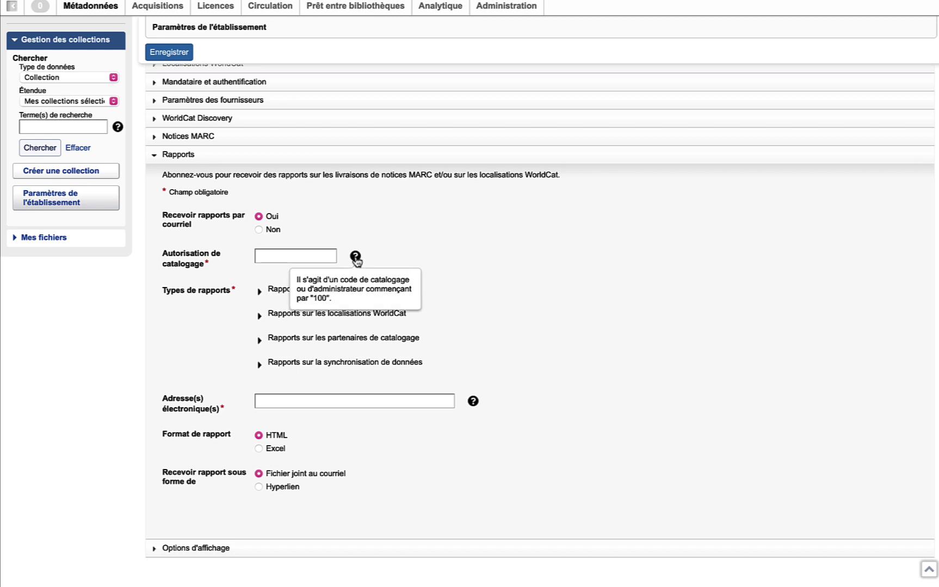
- Review the record, WorldCat holdings and cataloguing partner report types
left_click(259, 293)
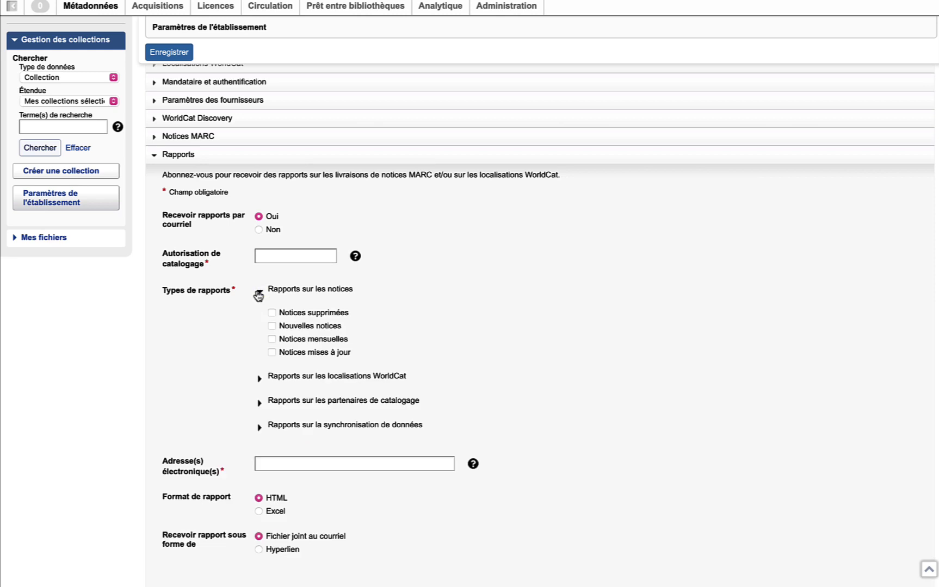
left_click(259, 293)
left_click(259, 317)
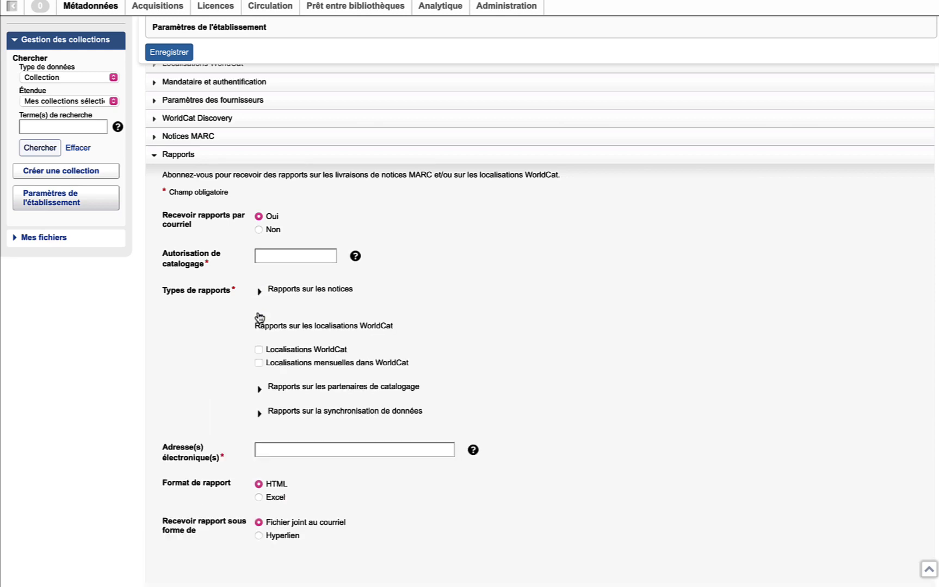
left_click(260, 318)
left_click(259, 342)
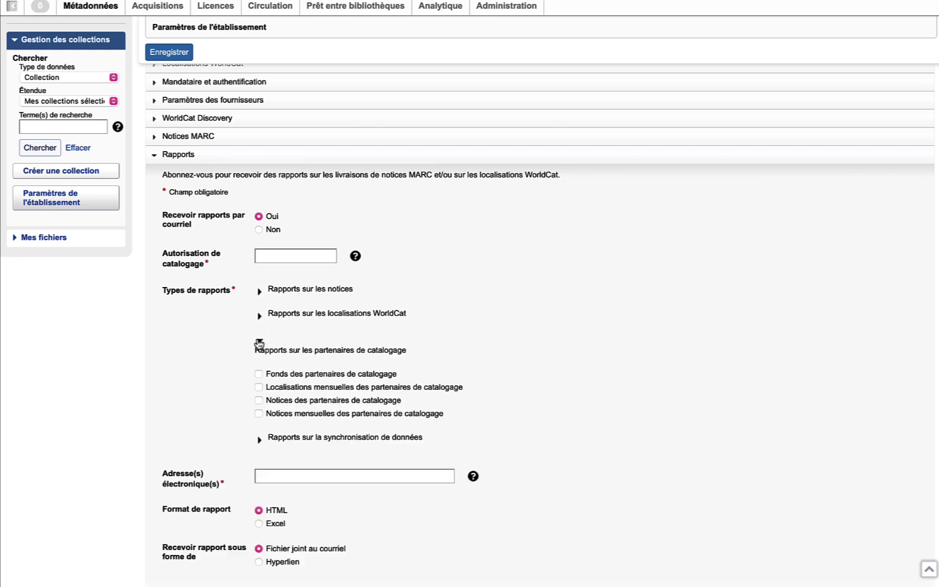
left_click(259, 343)
- Enter the report contact e-mail address and save the institution settings with Enregistrer
left_click(353, 401)
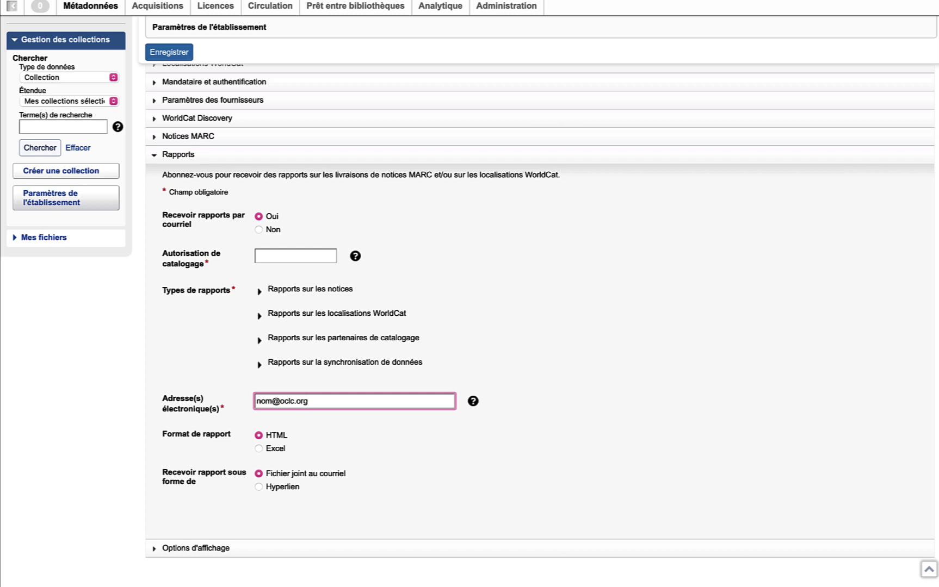
left_click(567, 376)
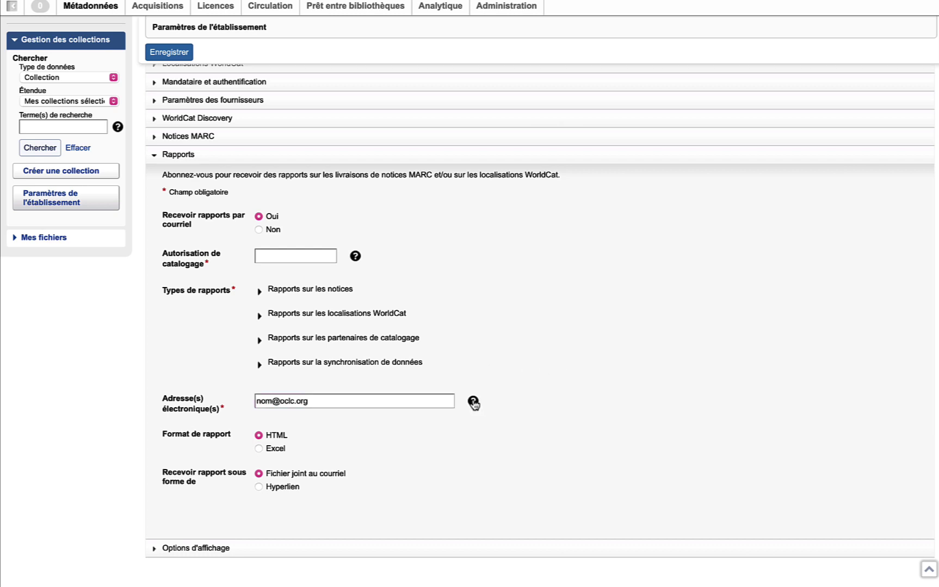
mouse_move(474, 403)
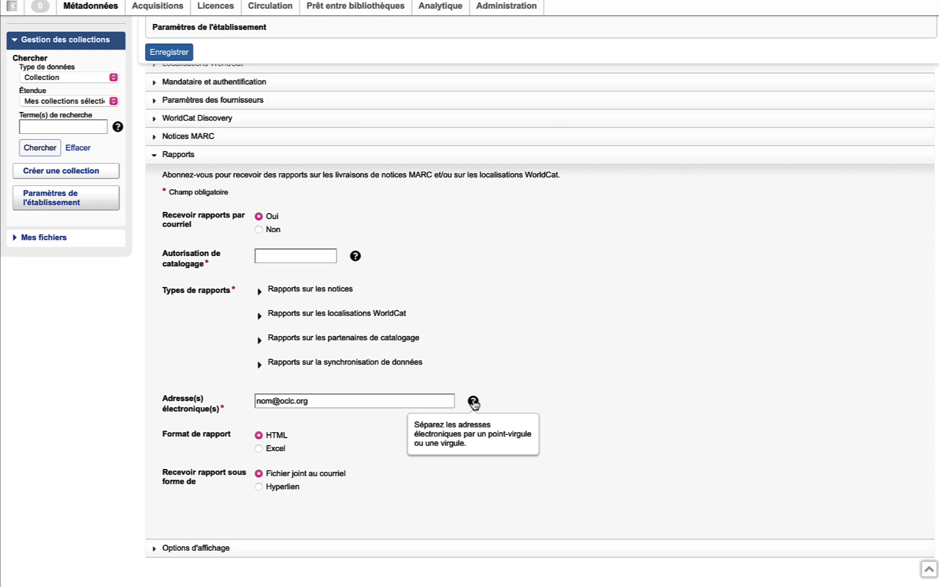
left_click(184, 55)
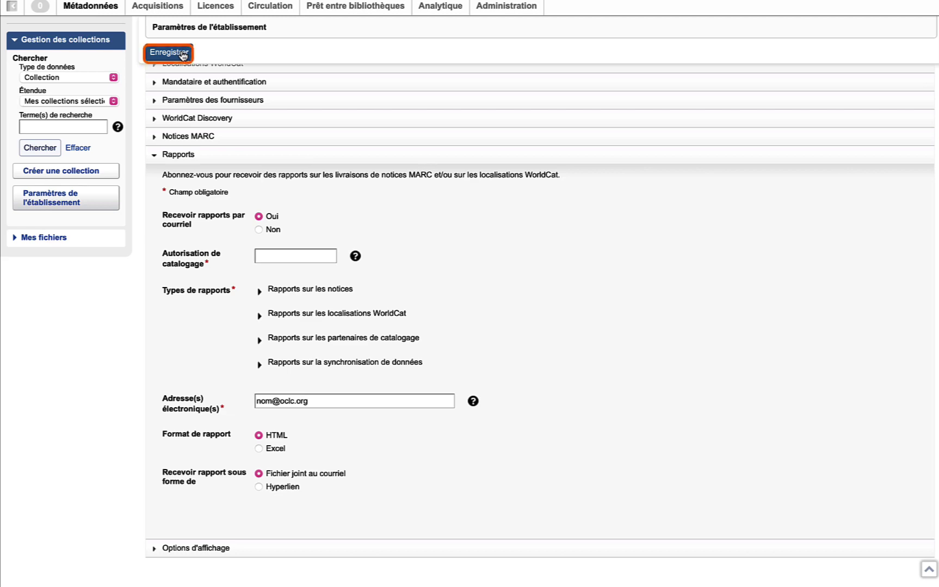